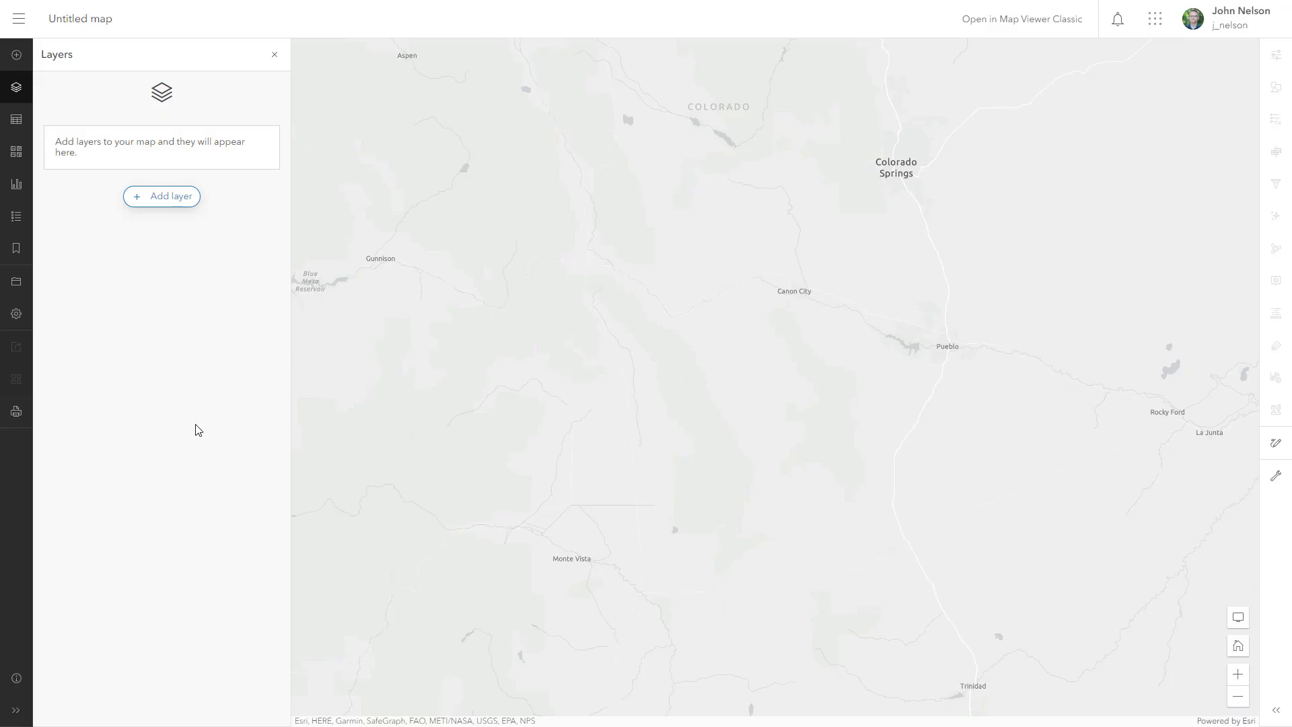
Replace the gray basemap with Khaki Map, found by searching 'khaki' in Living Atlas.
click(15, 156)
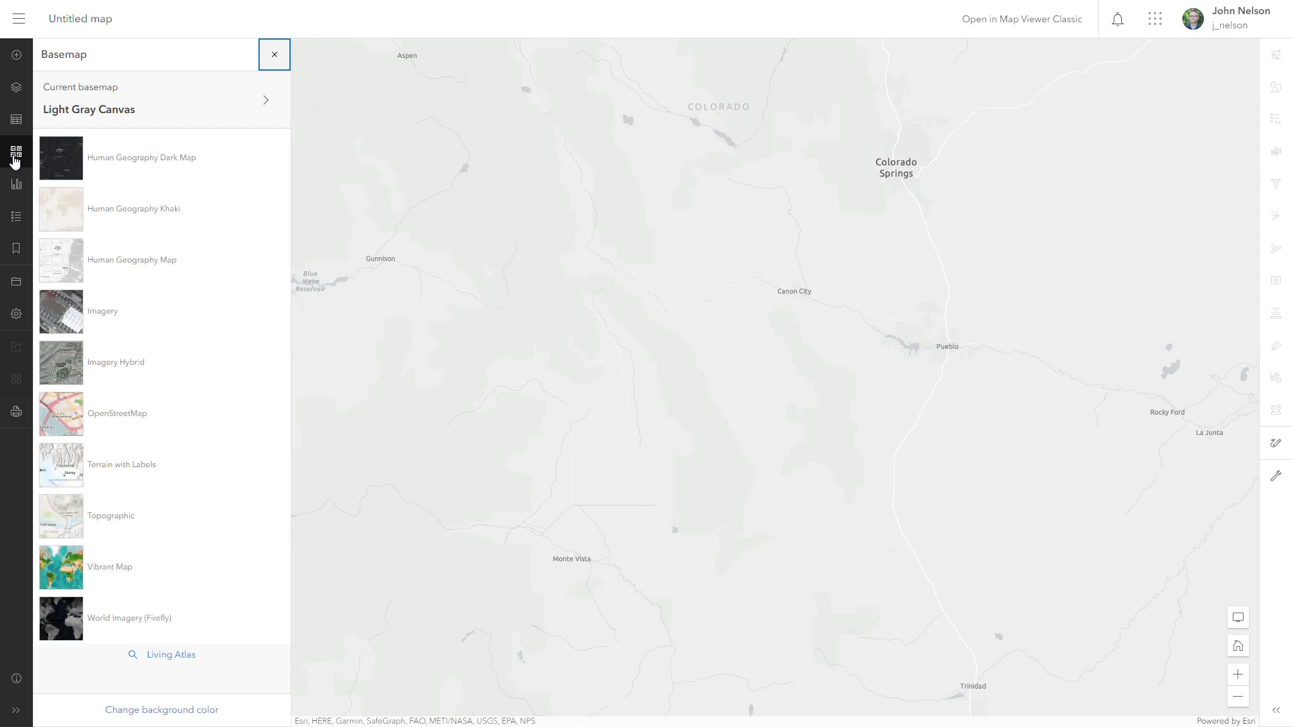
click(171, 657)
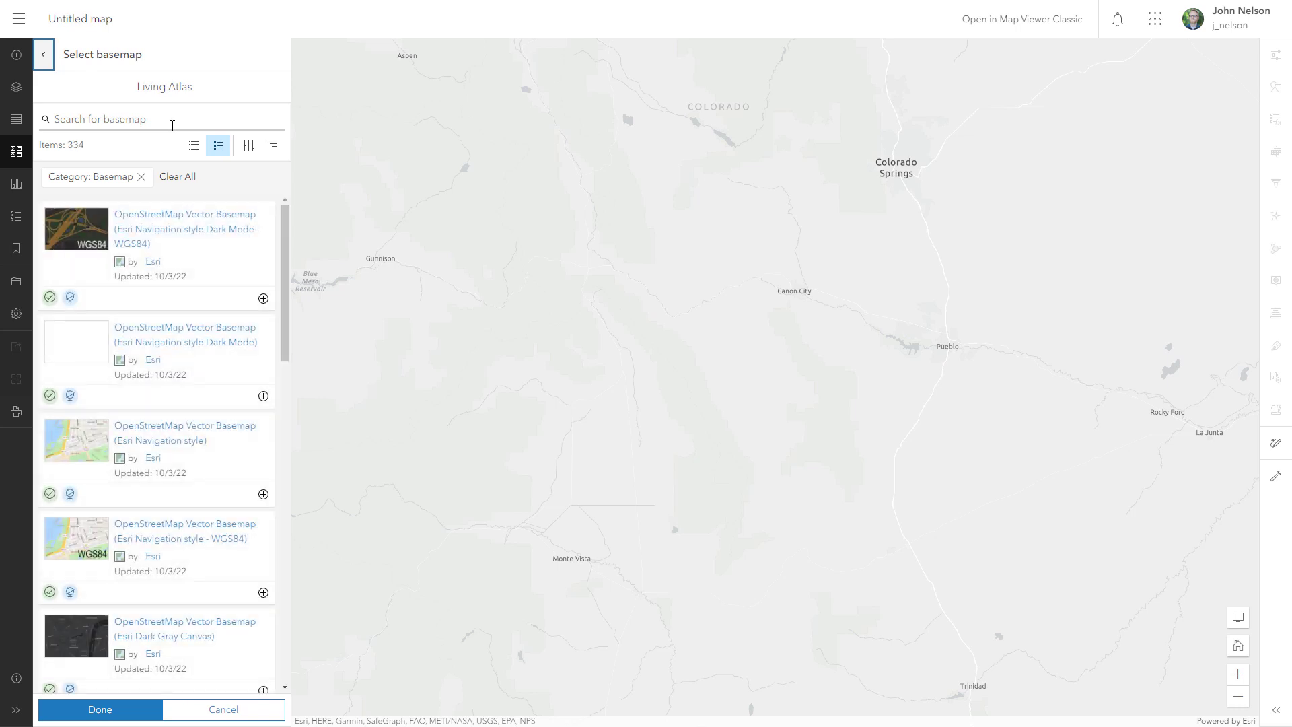
click(166, 121)
text(khaki)
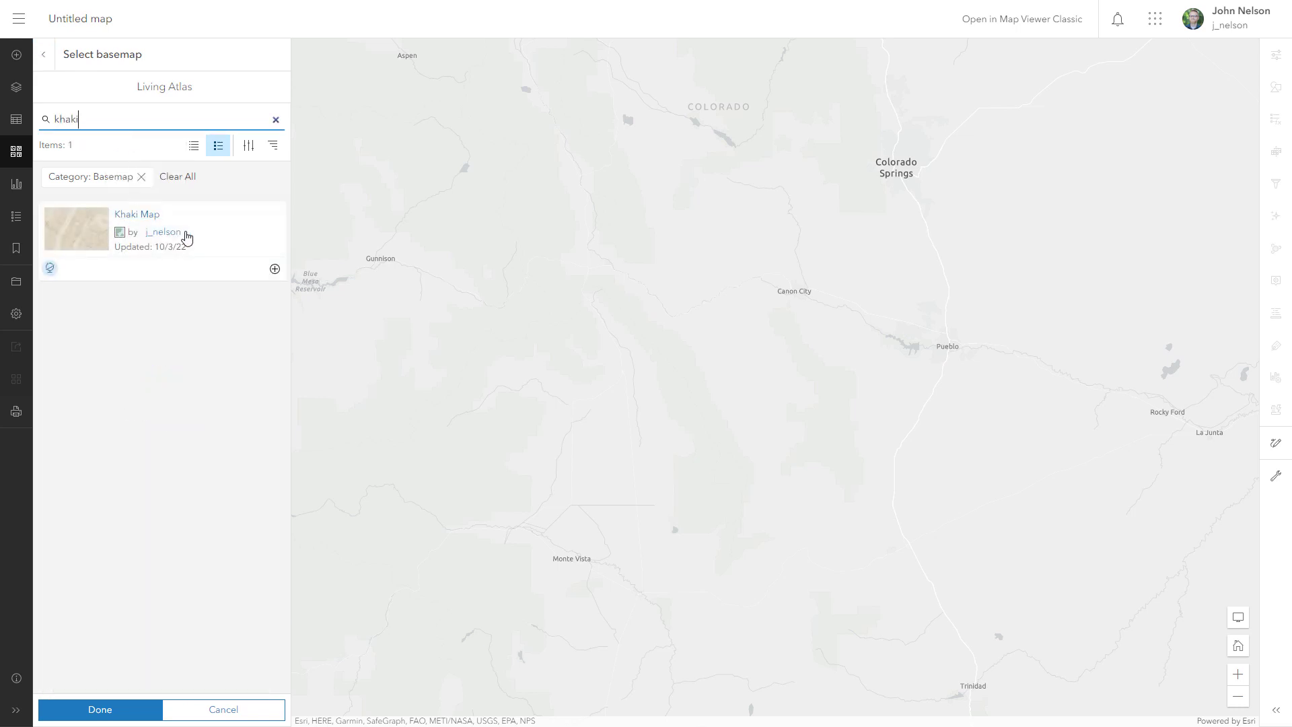
click(244, 244)
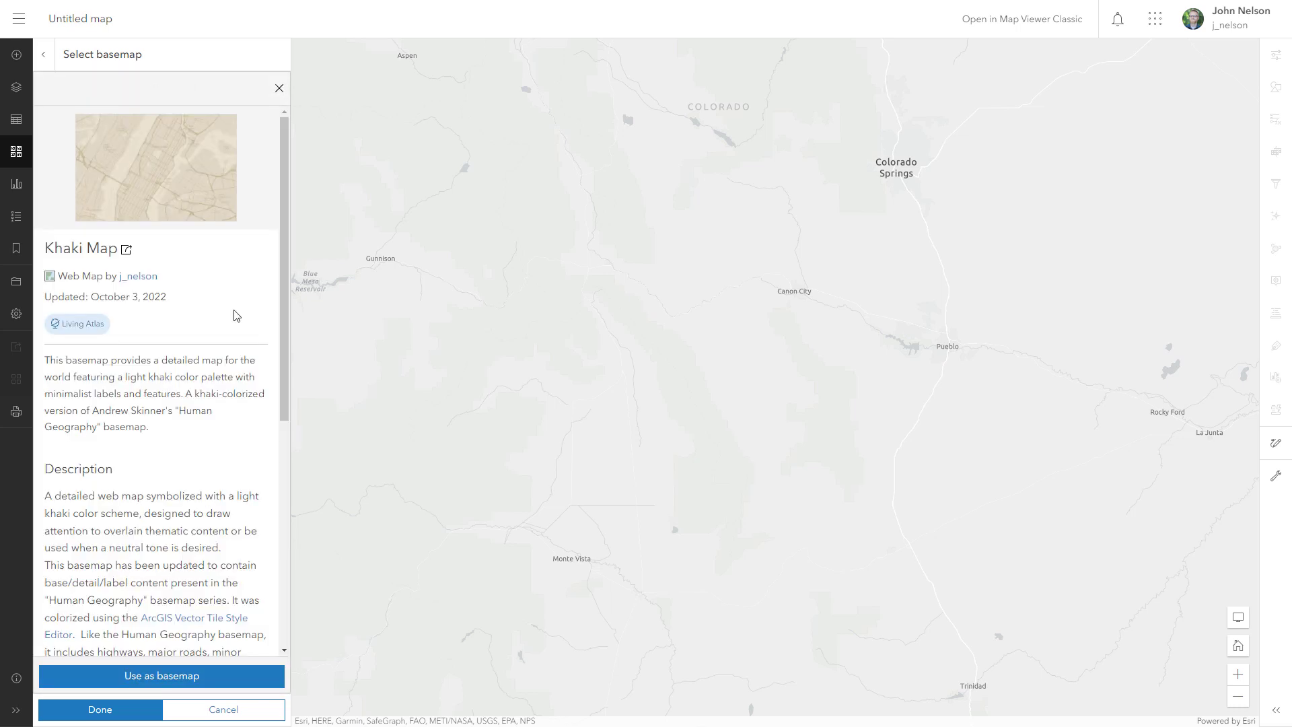
click(154, 680)
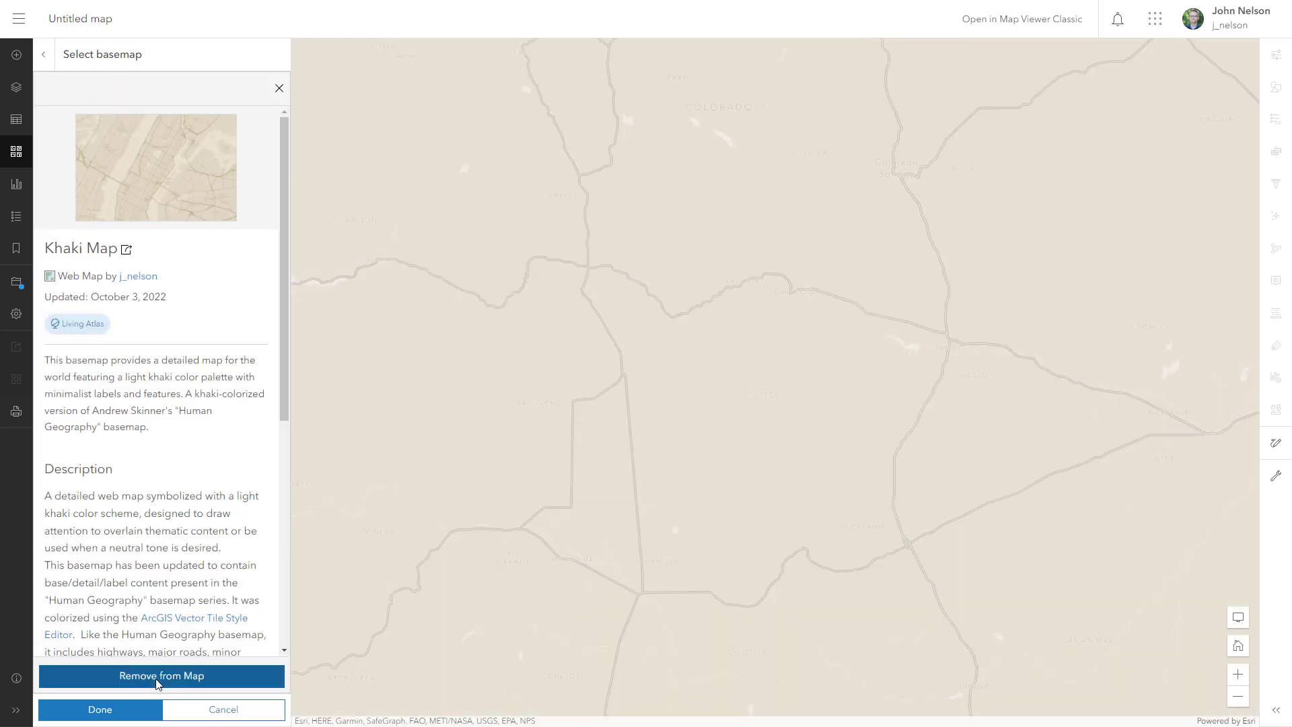
click(100, 710)
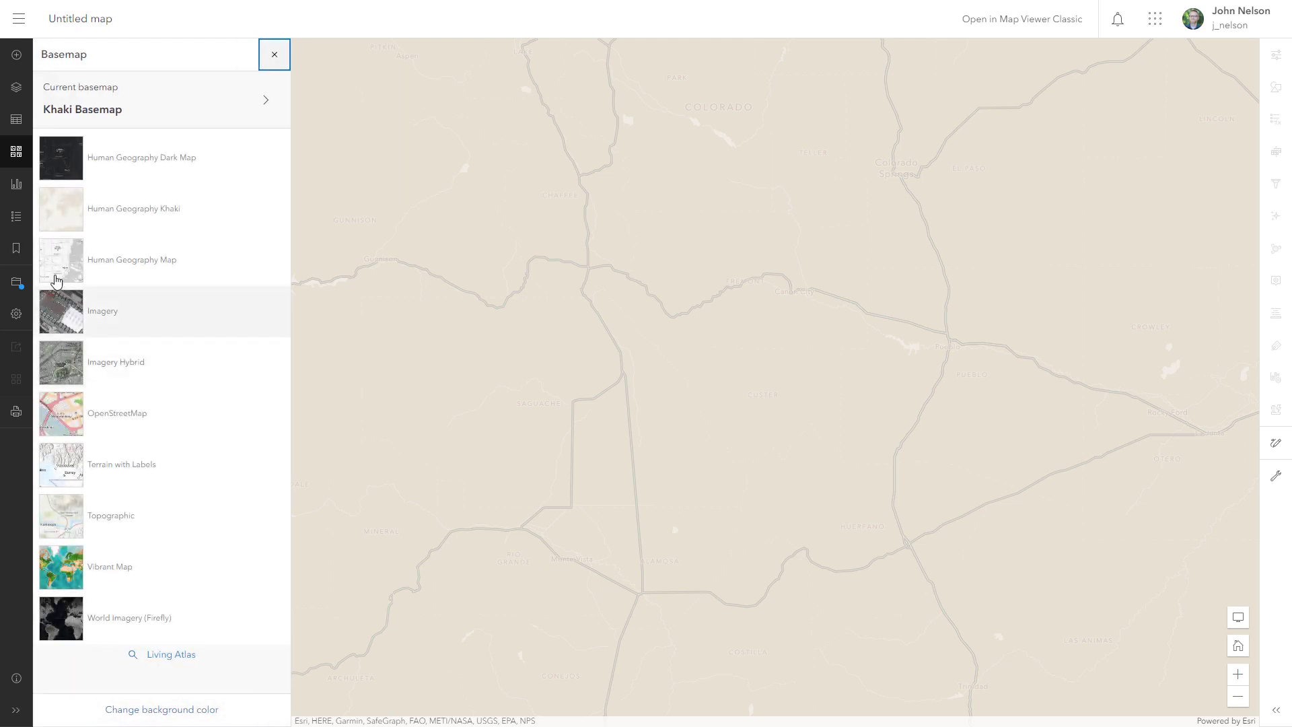
Add the World Hillshade layer from a Living Atlas search for 'hillshade'.
click(18, 92)
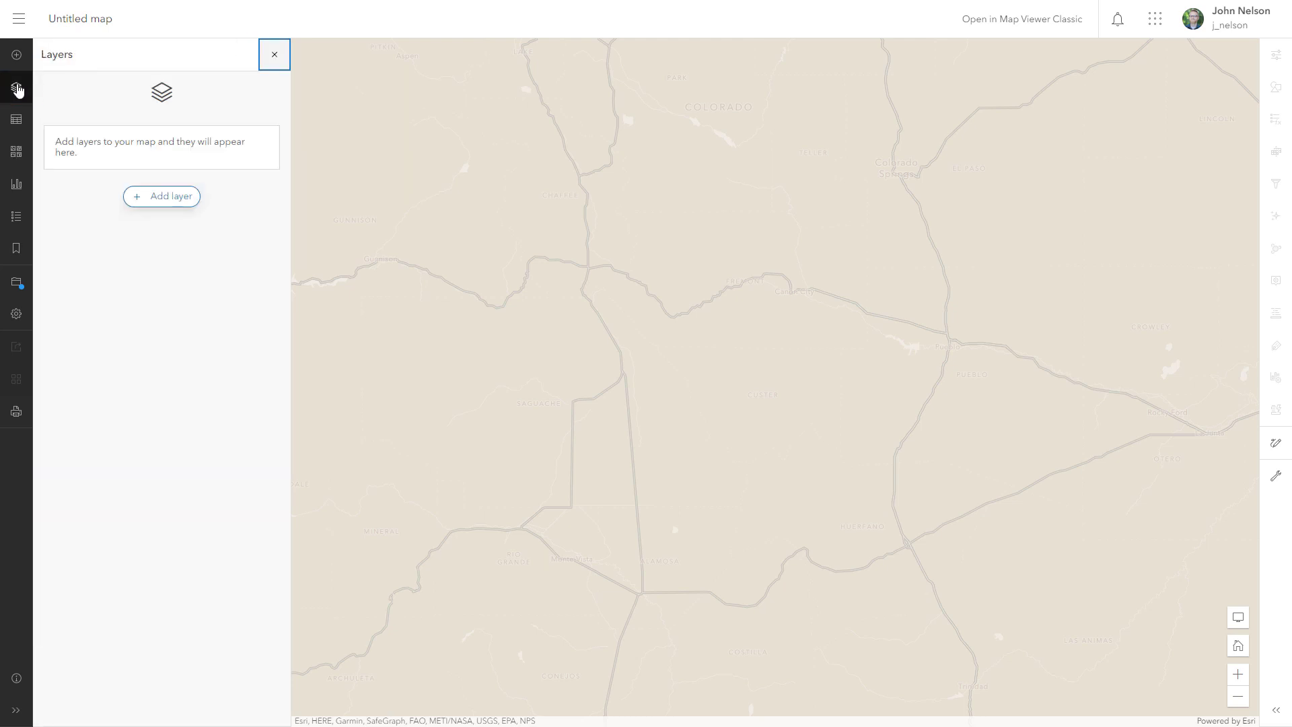
click(161, 195)
click(168, 88)
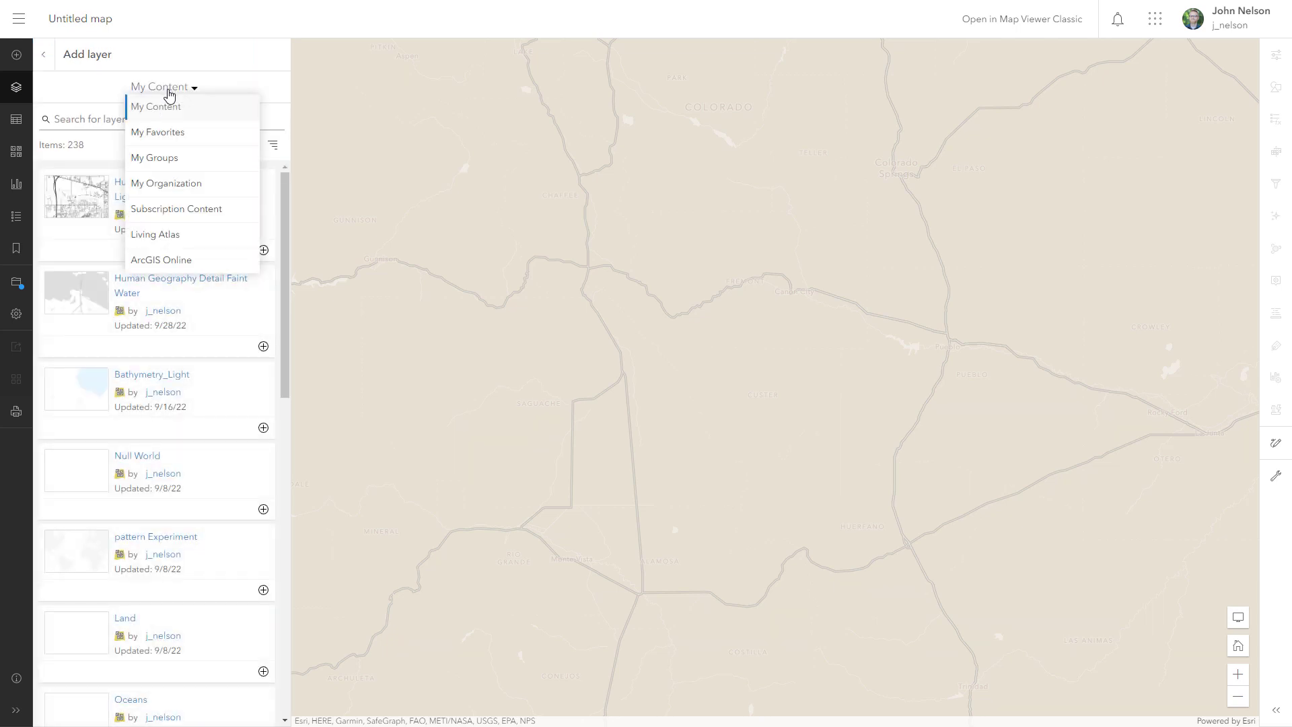
click(171, 236)
click(104, 120)
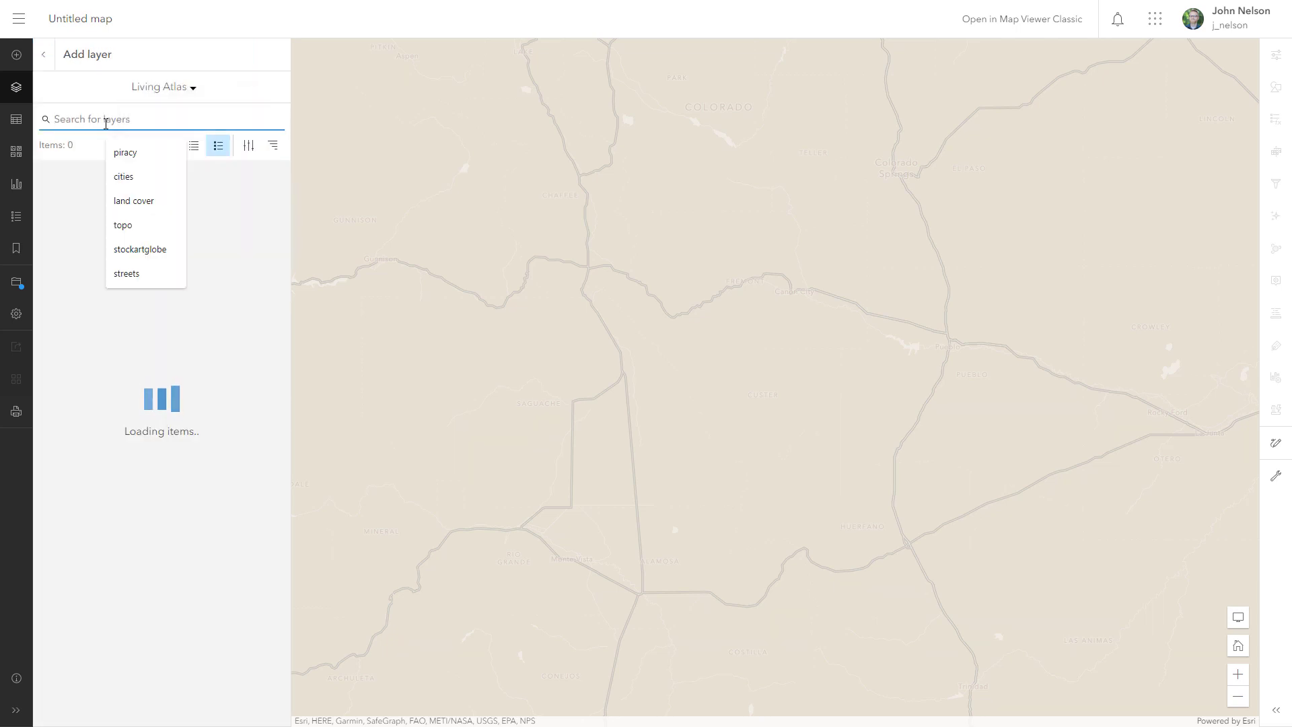
text(hillshade)
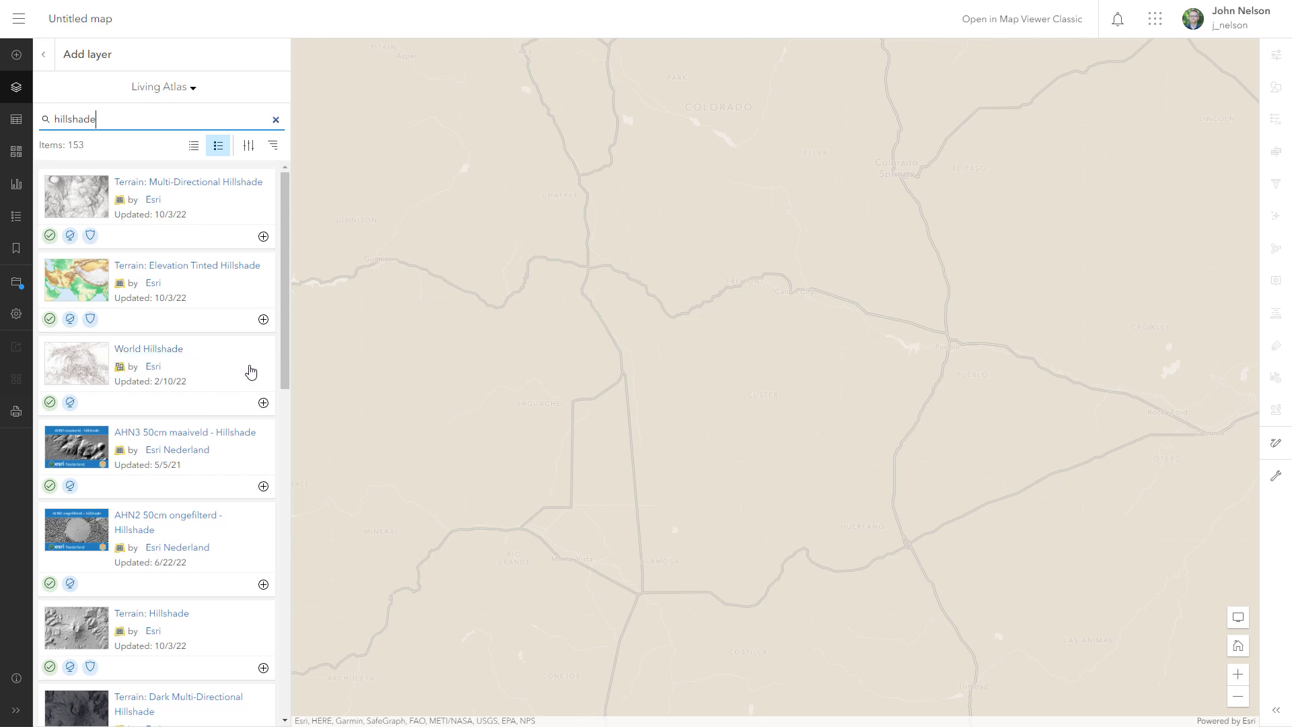
click(263, 404)
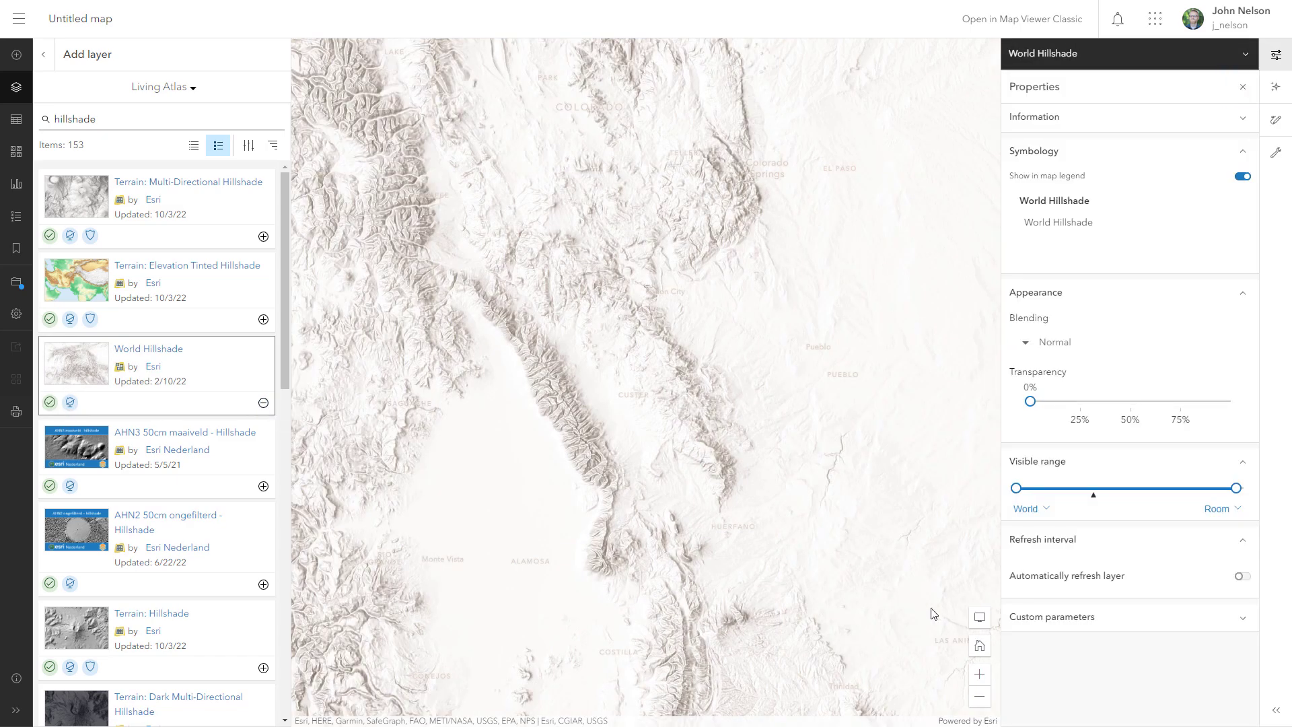
View the map full width and pan across Colorado to inspect the relief, then restore the panels.
click(979, 617)
key(Up)
key(Left)
key(Down)
key(Left)
key(Down)
key(Right)
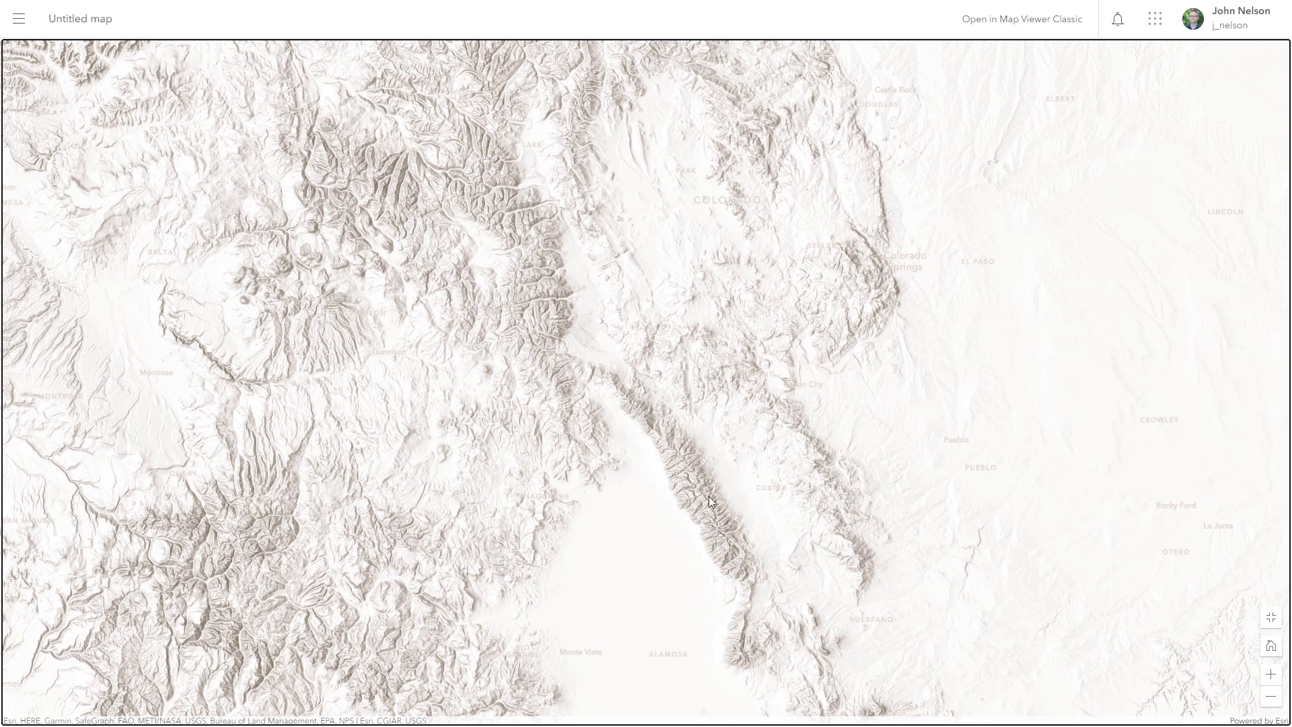
click(1271, 618)
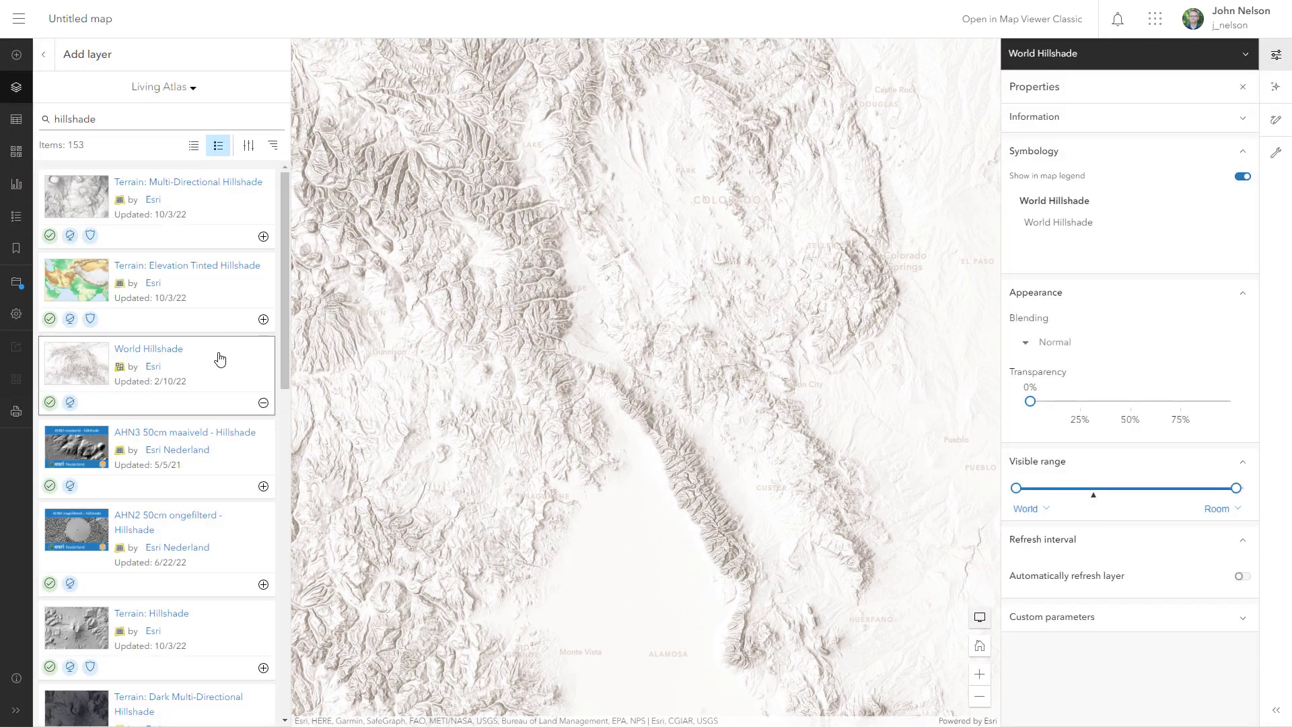
Add a second World Hillshade layer from the hillshade search results.
click(43, 54)
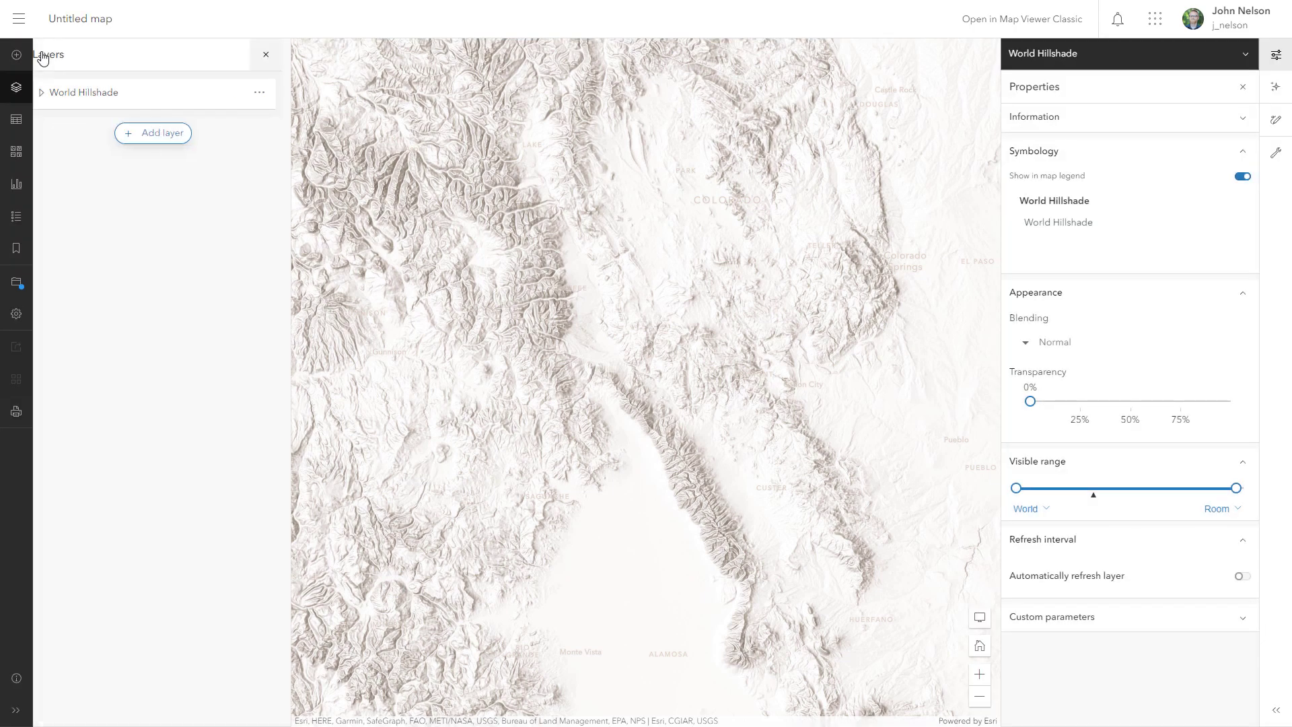
click(163, 132)
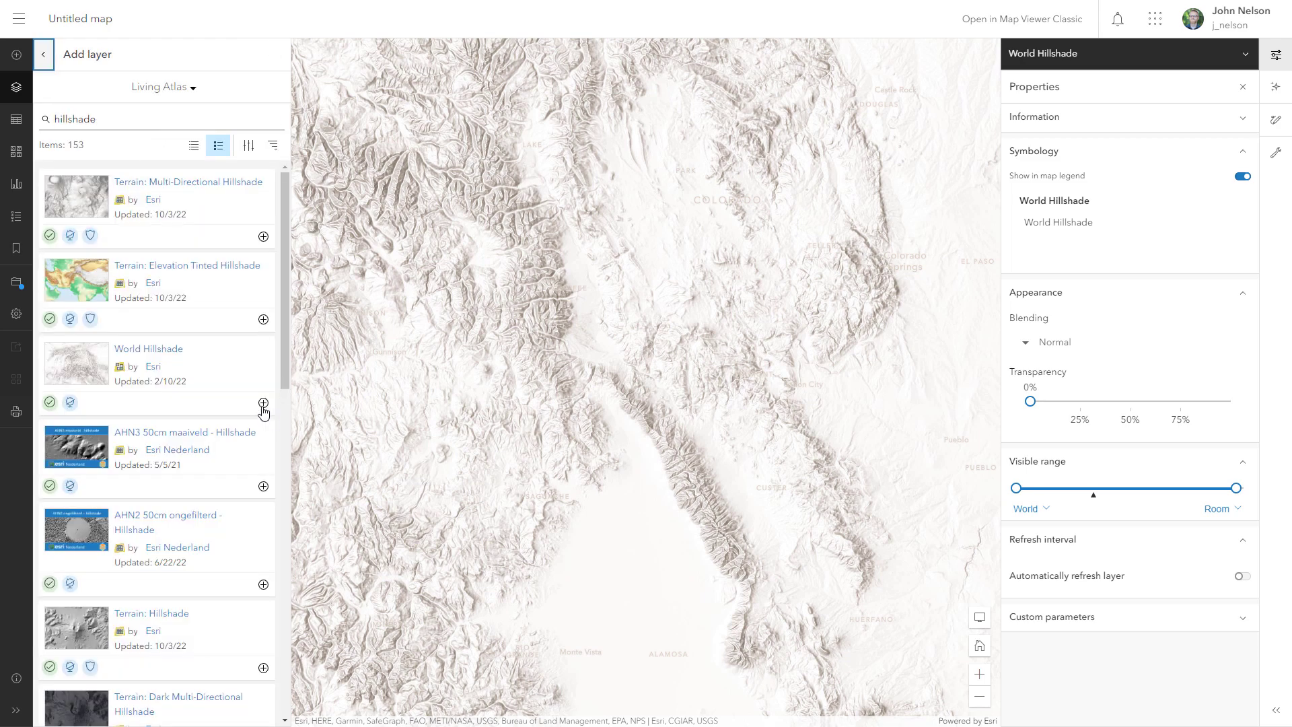
click(263, 403)
click(43, 57)
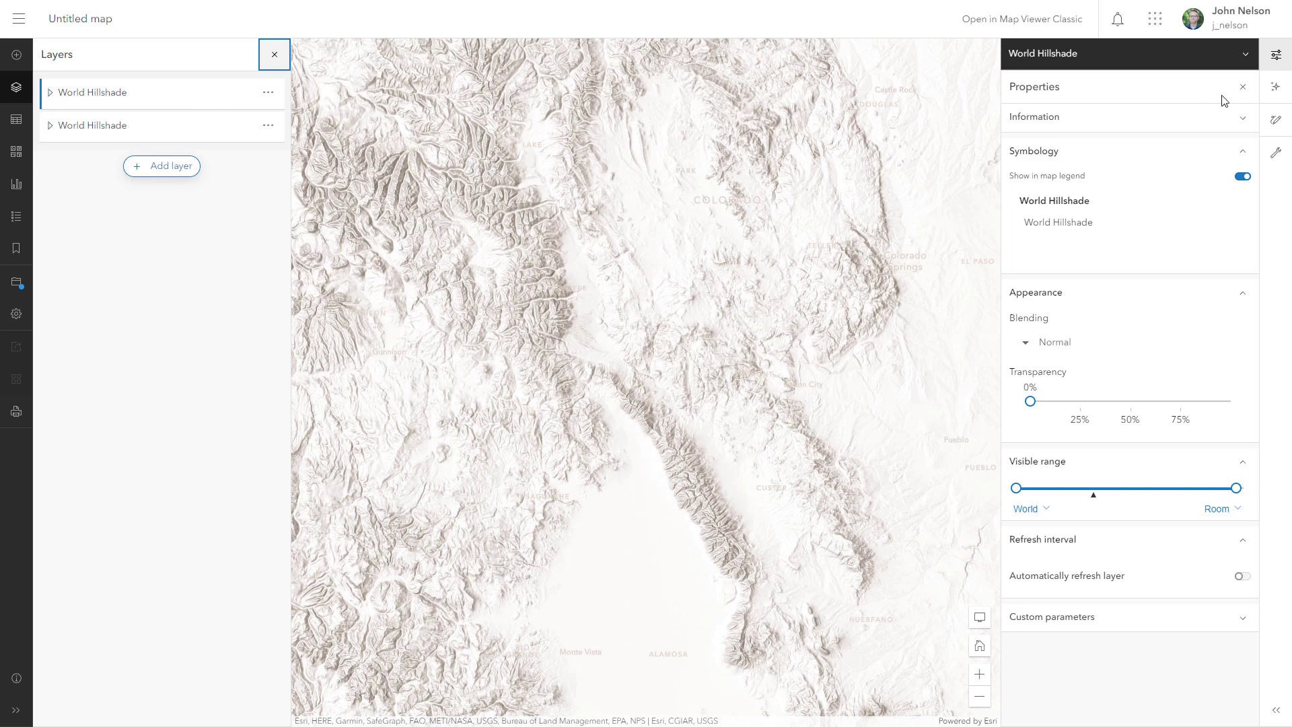
Turn on a Blur effect at strength 6 for the top hillshade layer.
click(1271, 95)
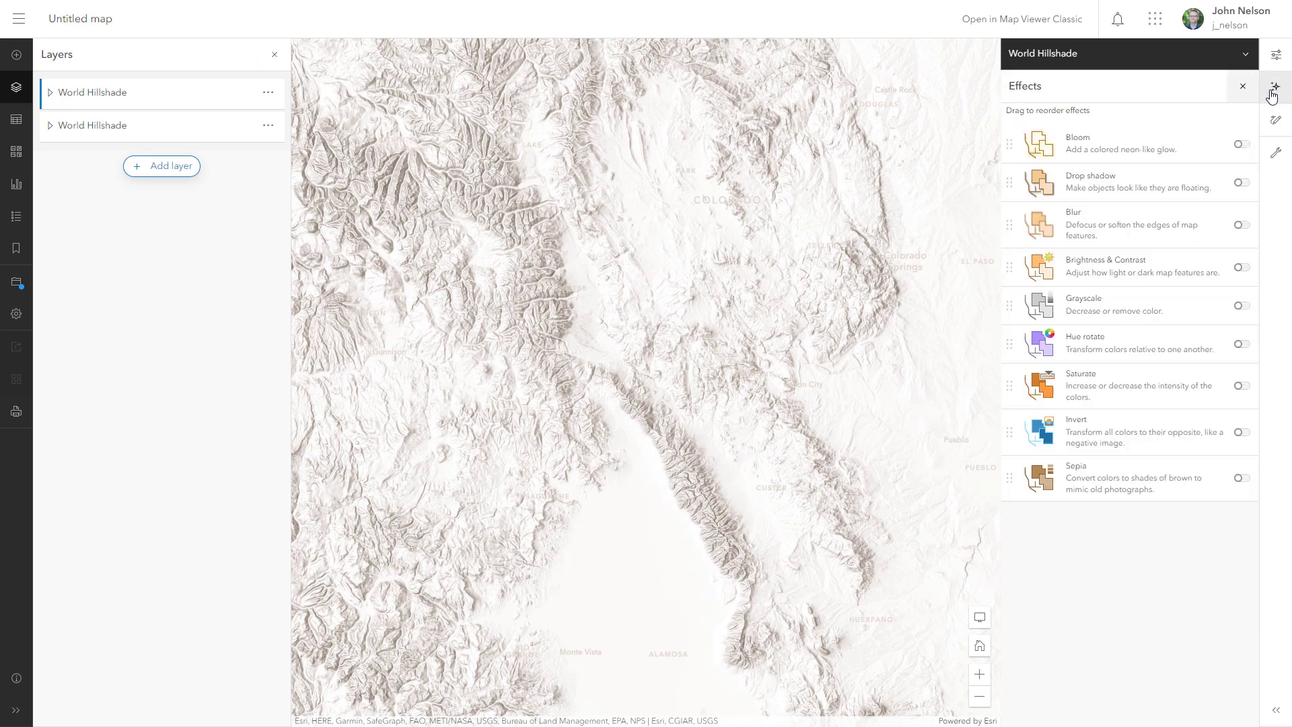
click(1239, 225)
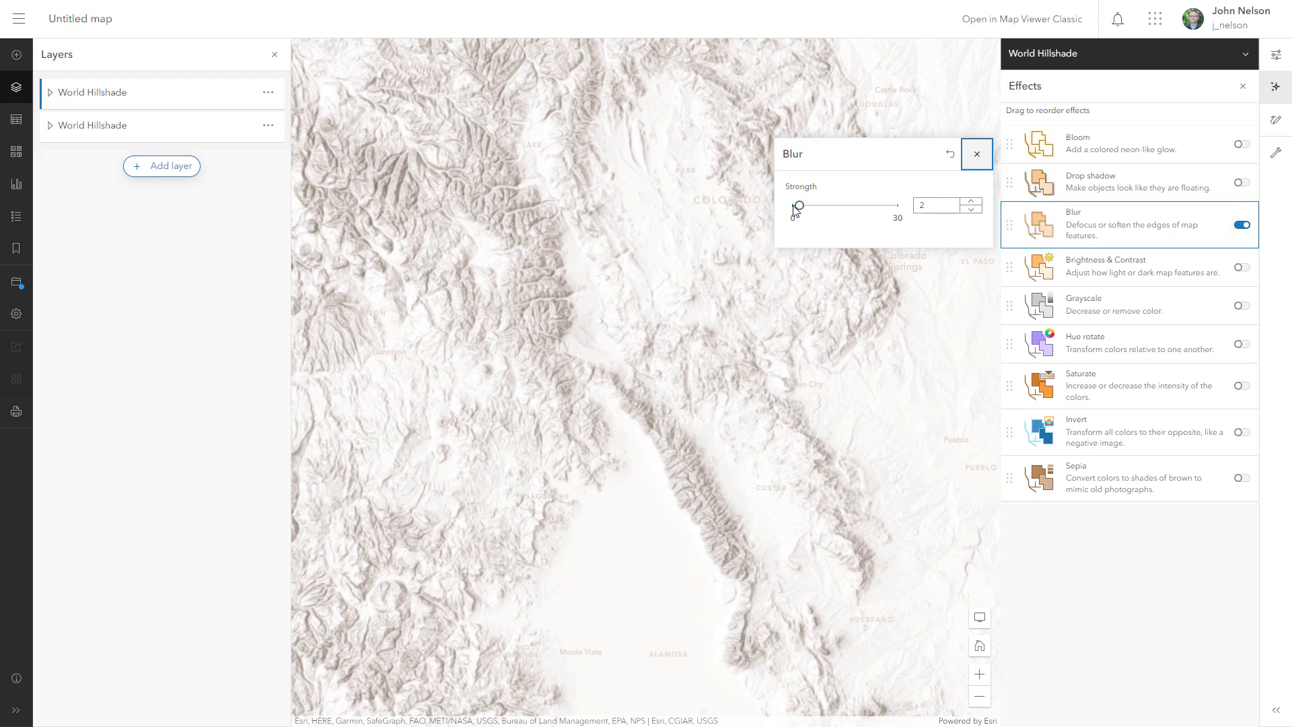
drag(796, 211, 816, 214)
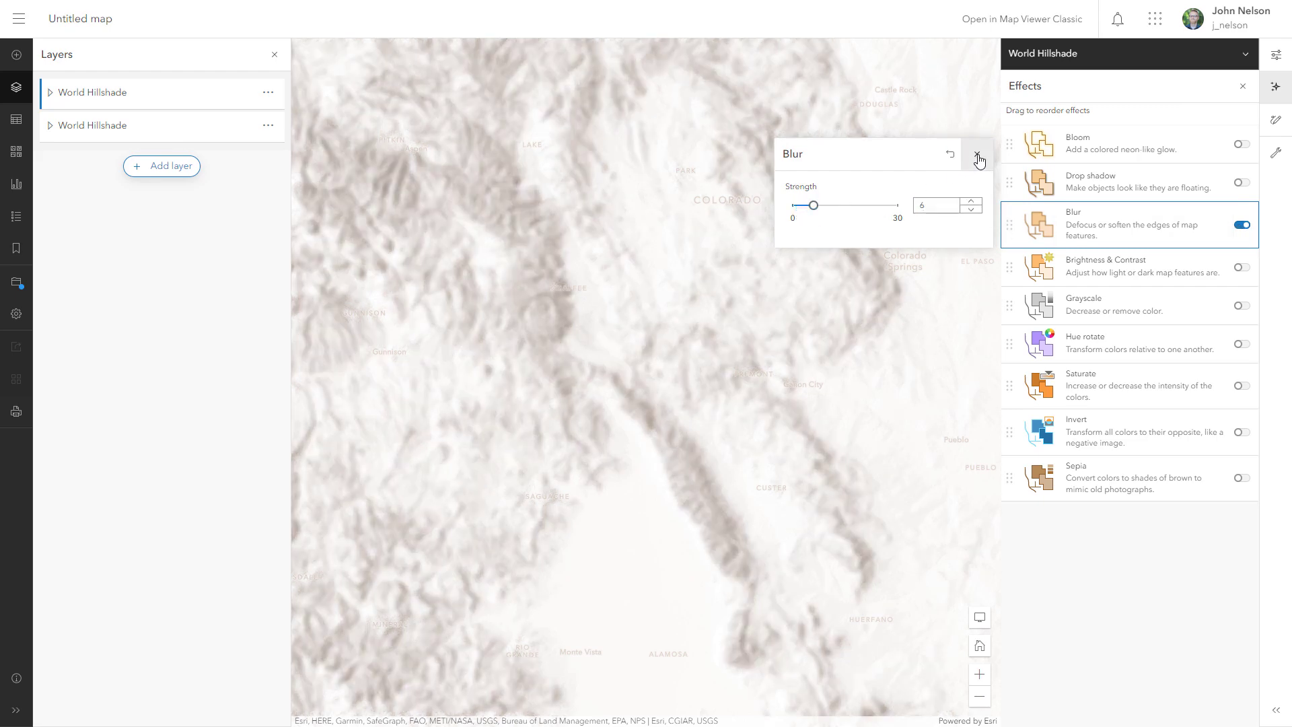
click(977, 154)
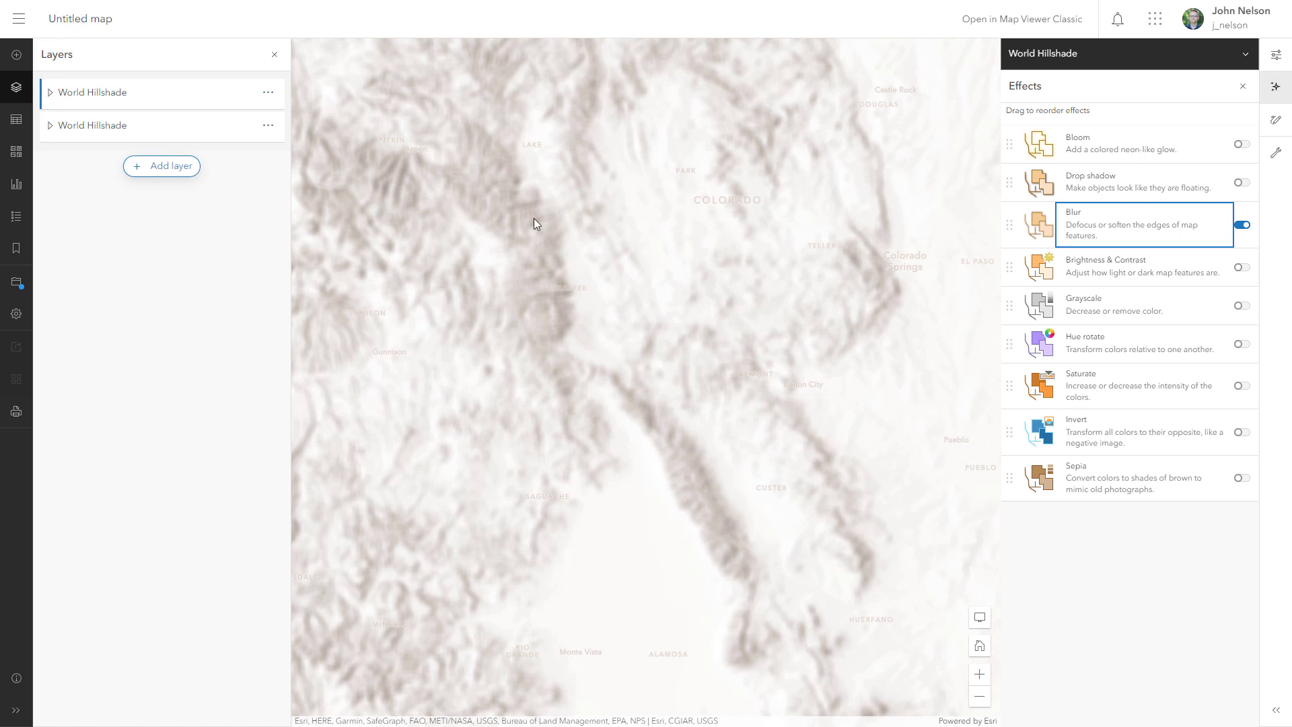
Set the top hillshade layer's blending mode to Color Burn.
click(1274, 57)
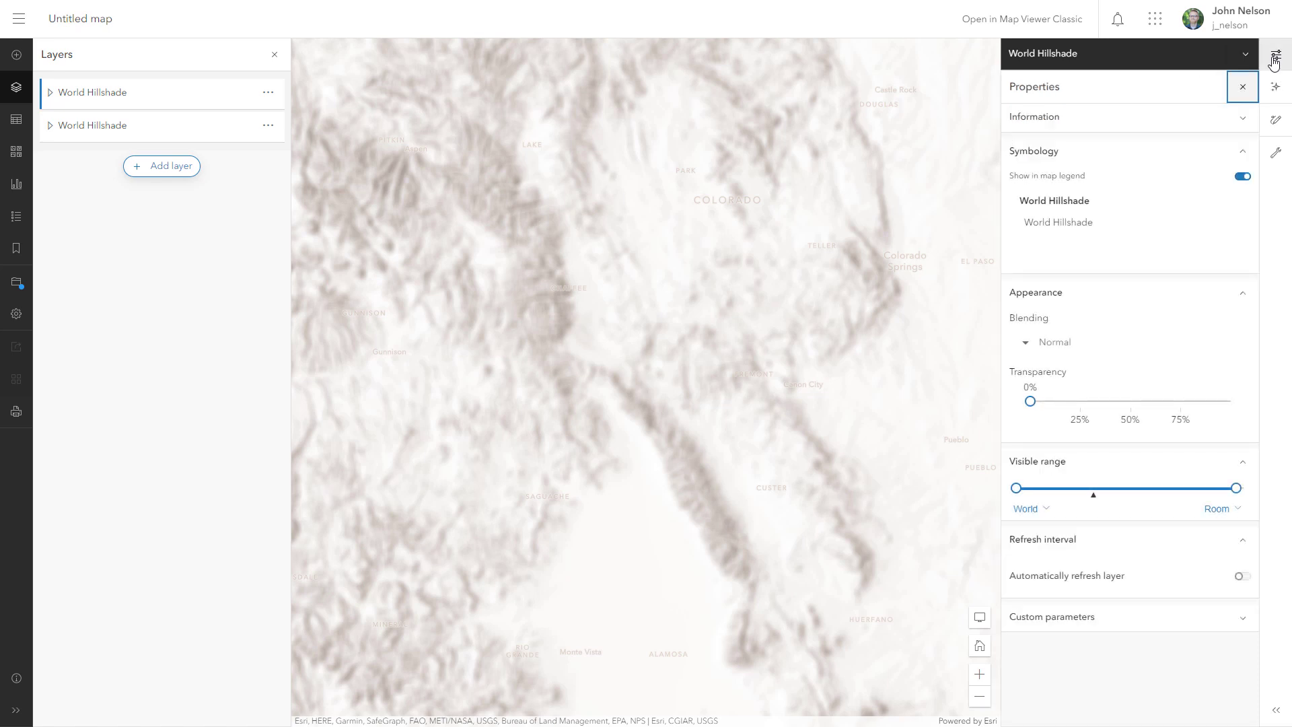
click(1081, 343)
drag(1222, 445, 1220, 497)
click(1100, 532)
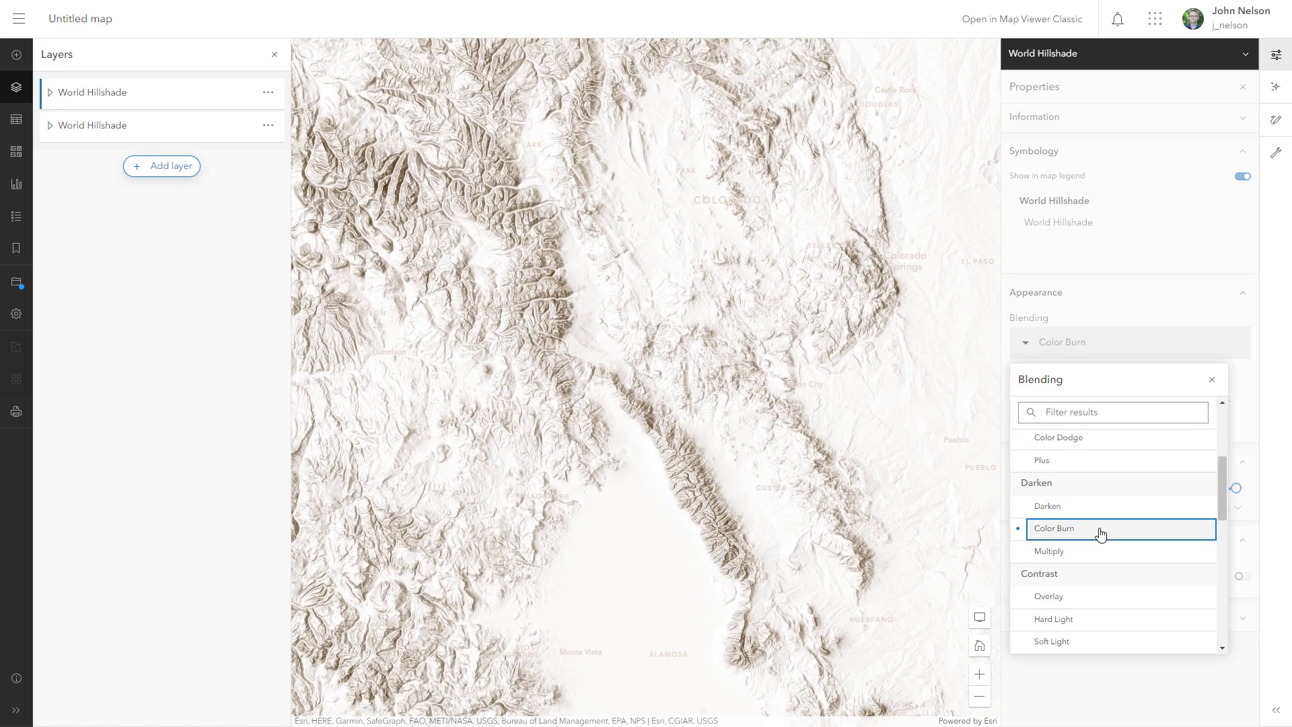
click(1213, 379)
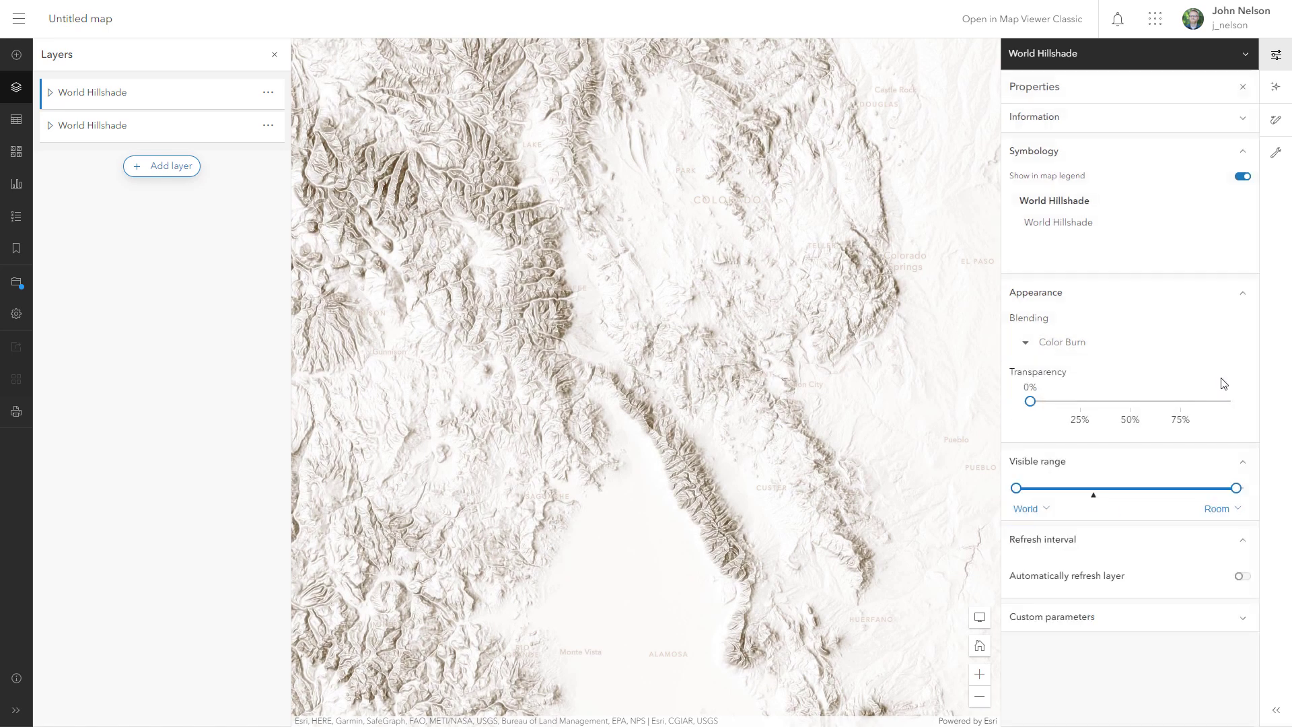
click(1276, 61)
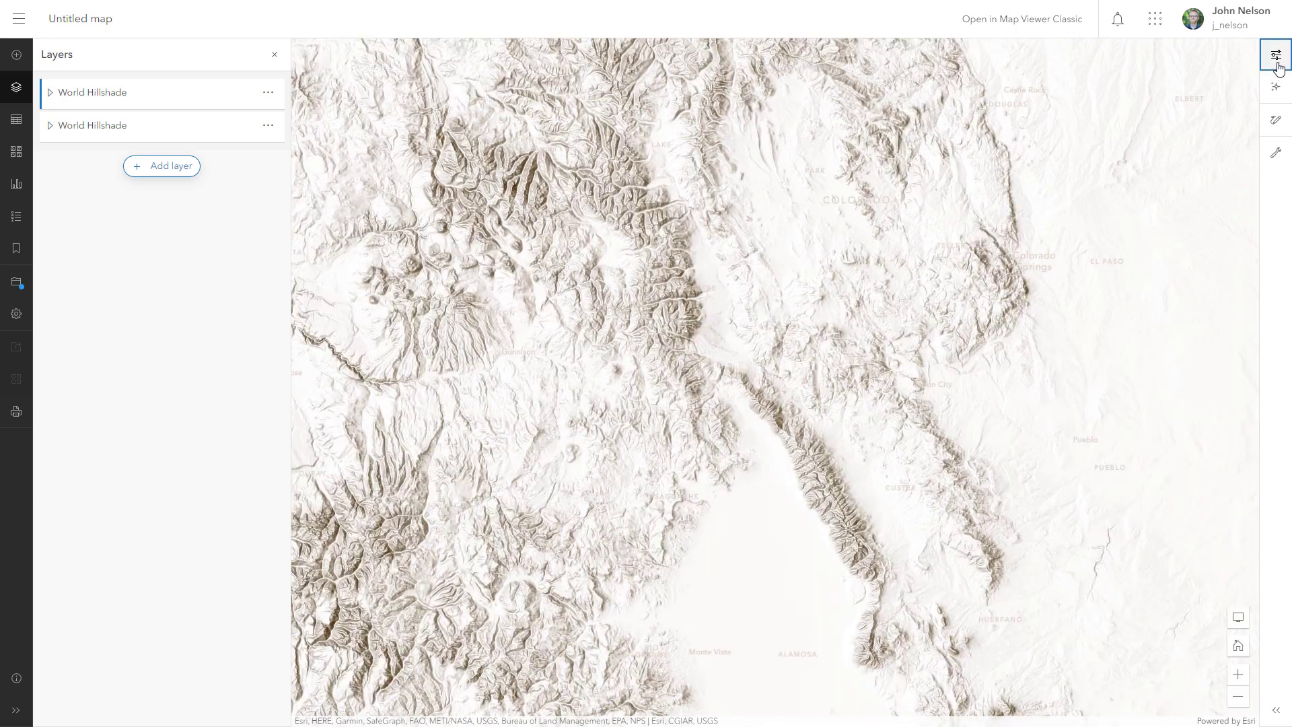
Hide and show the top hillshade layer twice to compare the effect.
click(248, 99)
click(247, 99)
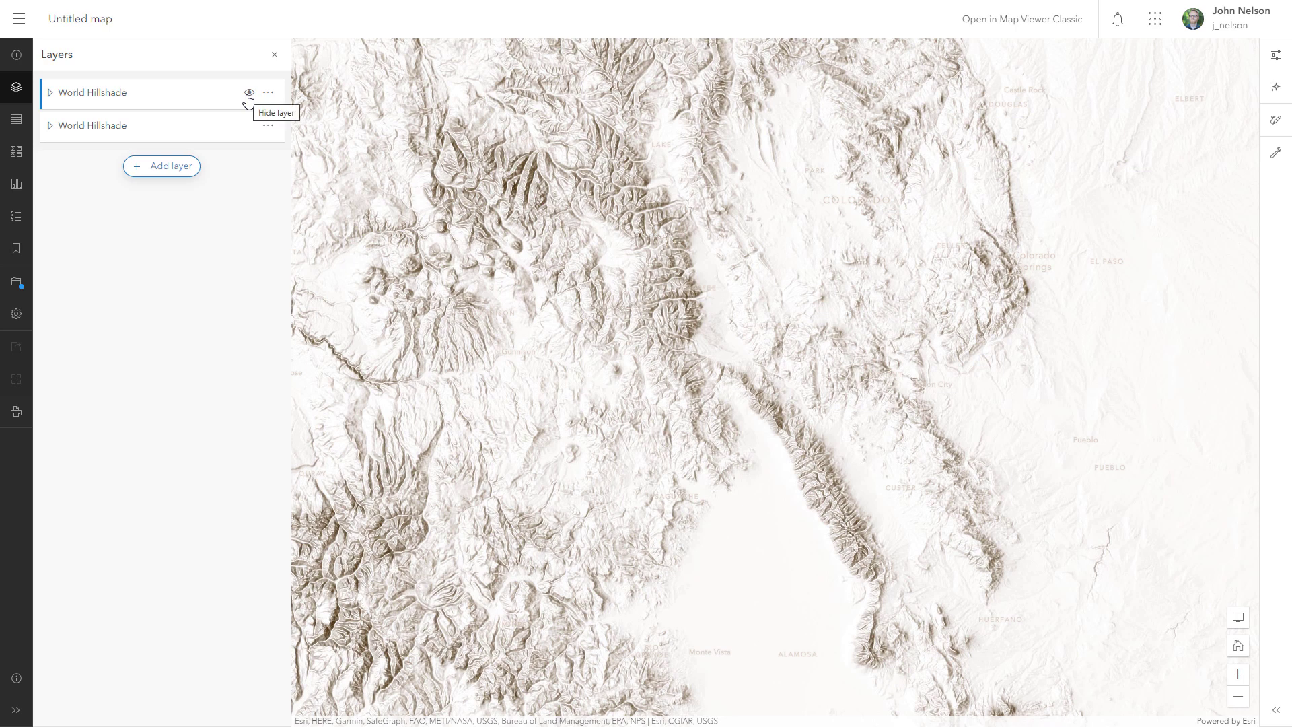
click(247, 98)
click(247, 98)
Rename the top layer to 'World Hillshade blur'.
click(268, 92)
click(105, 168)
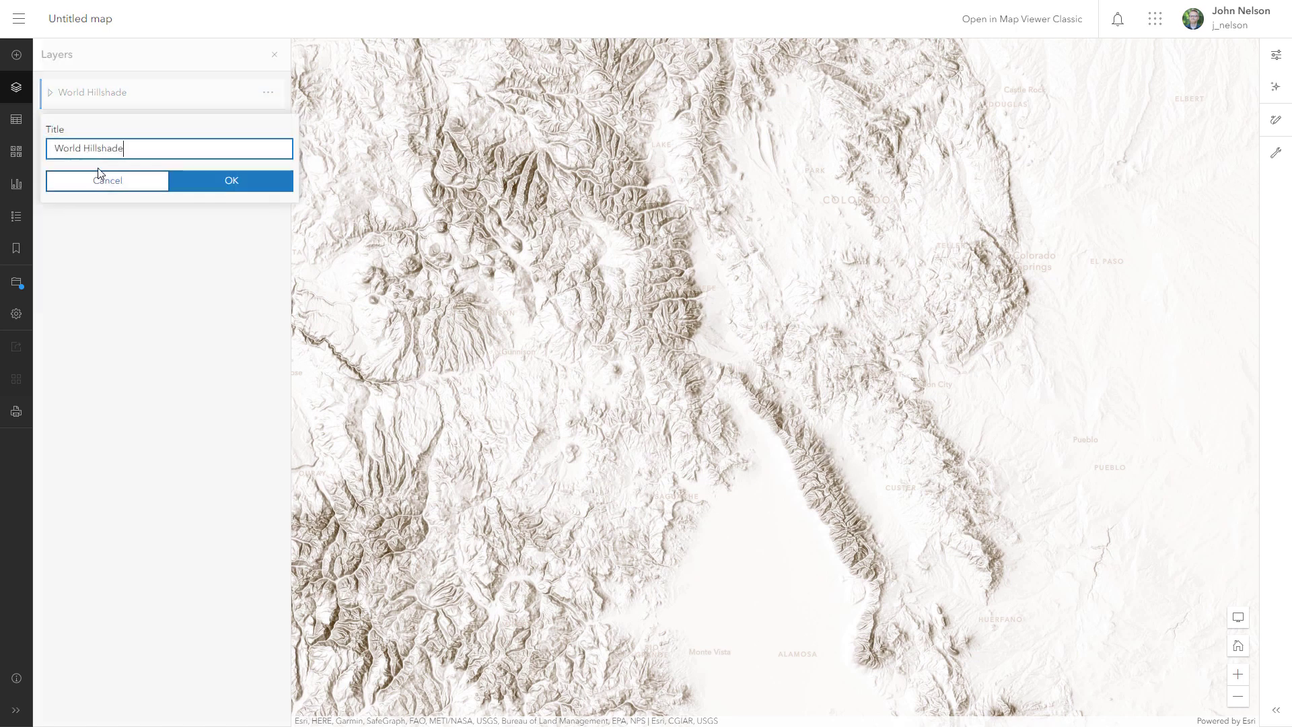
text(blur)
key(Return)
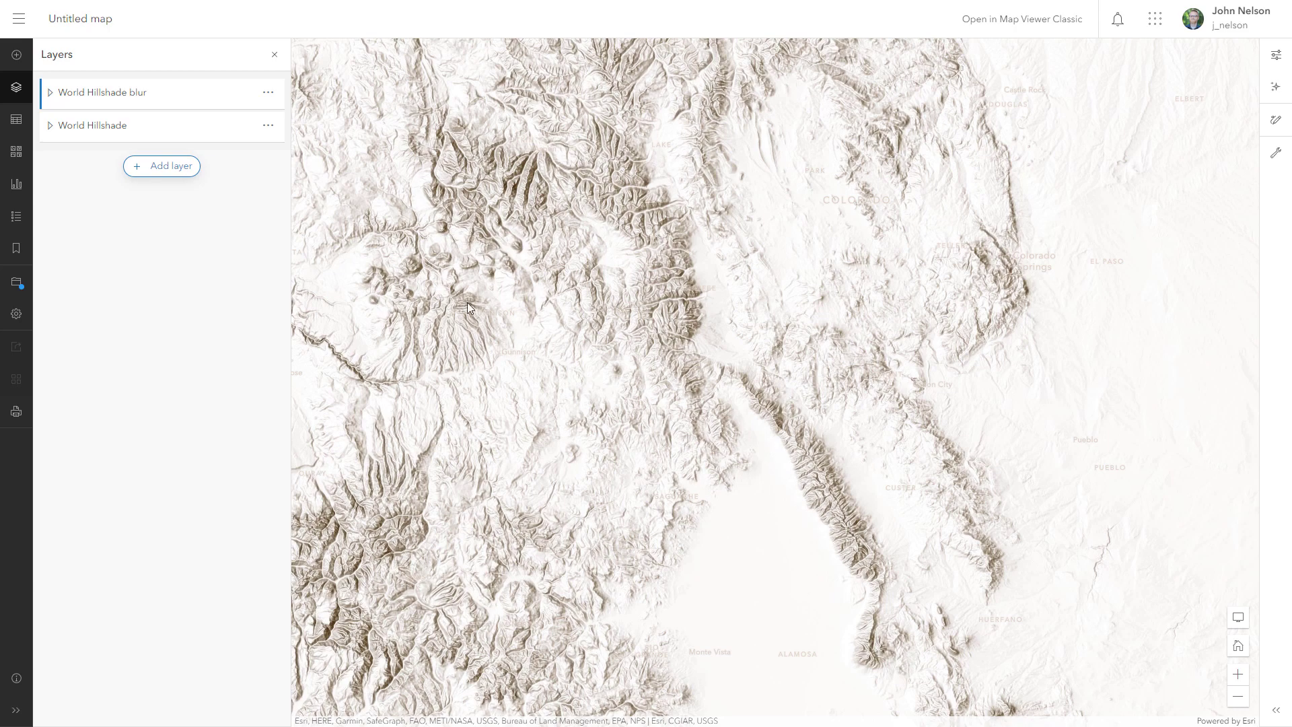
Add a third World Hillshade layer on top of the map.
click(162, 167)
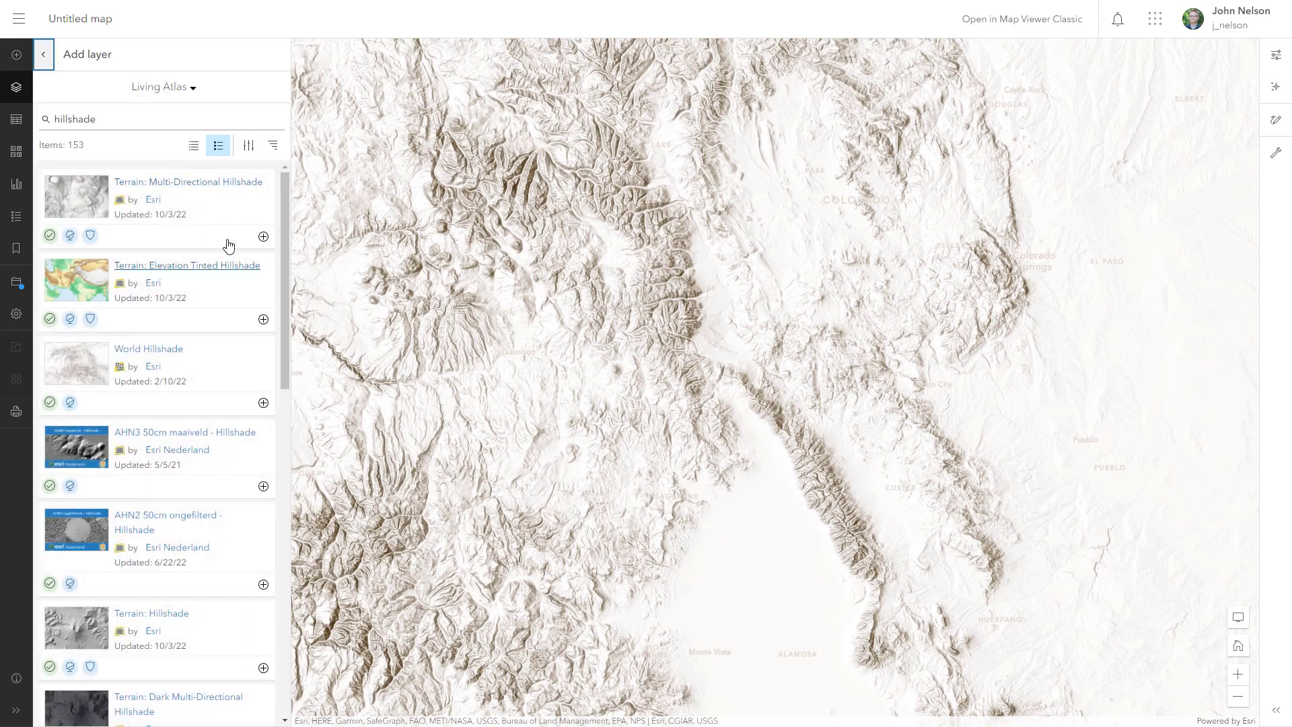
click(263, 402)
click(47, 59)
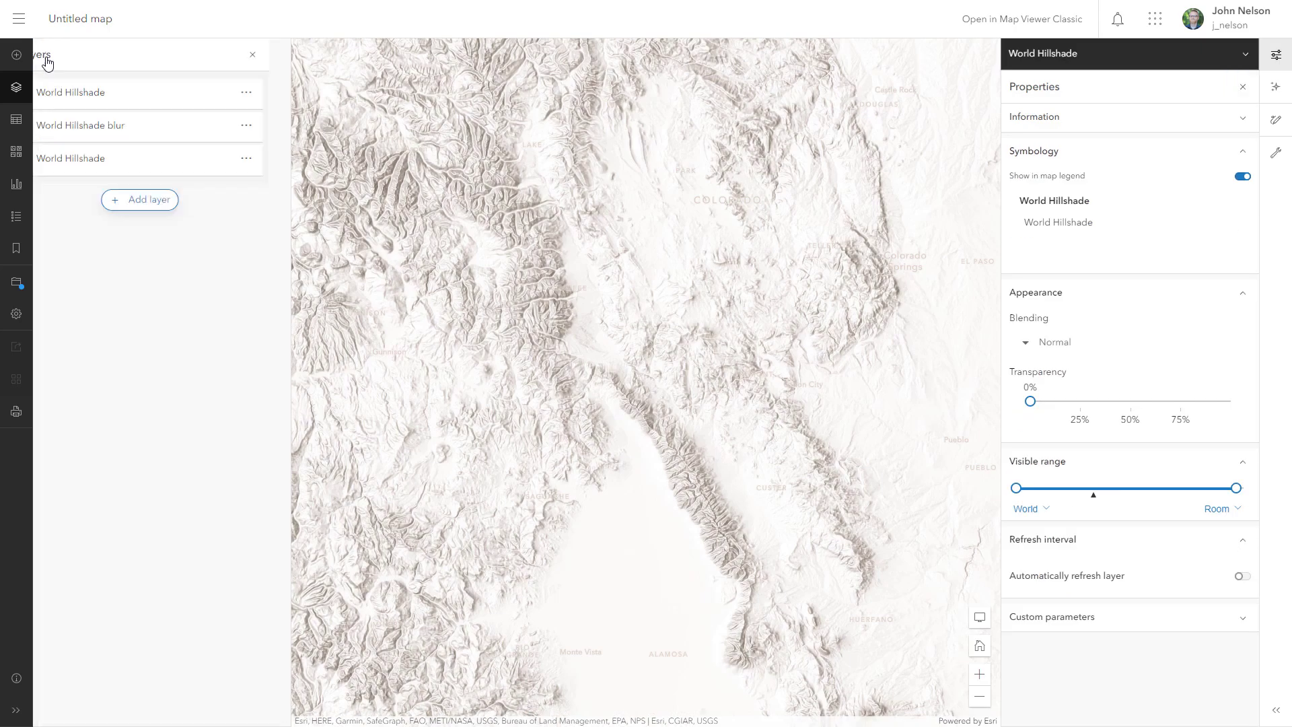
Give the new layer Blur plus brightness 55 and contrast 300, then toggle it to compare.
click(1273, 92)
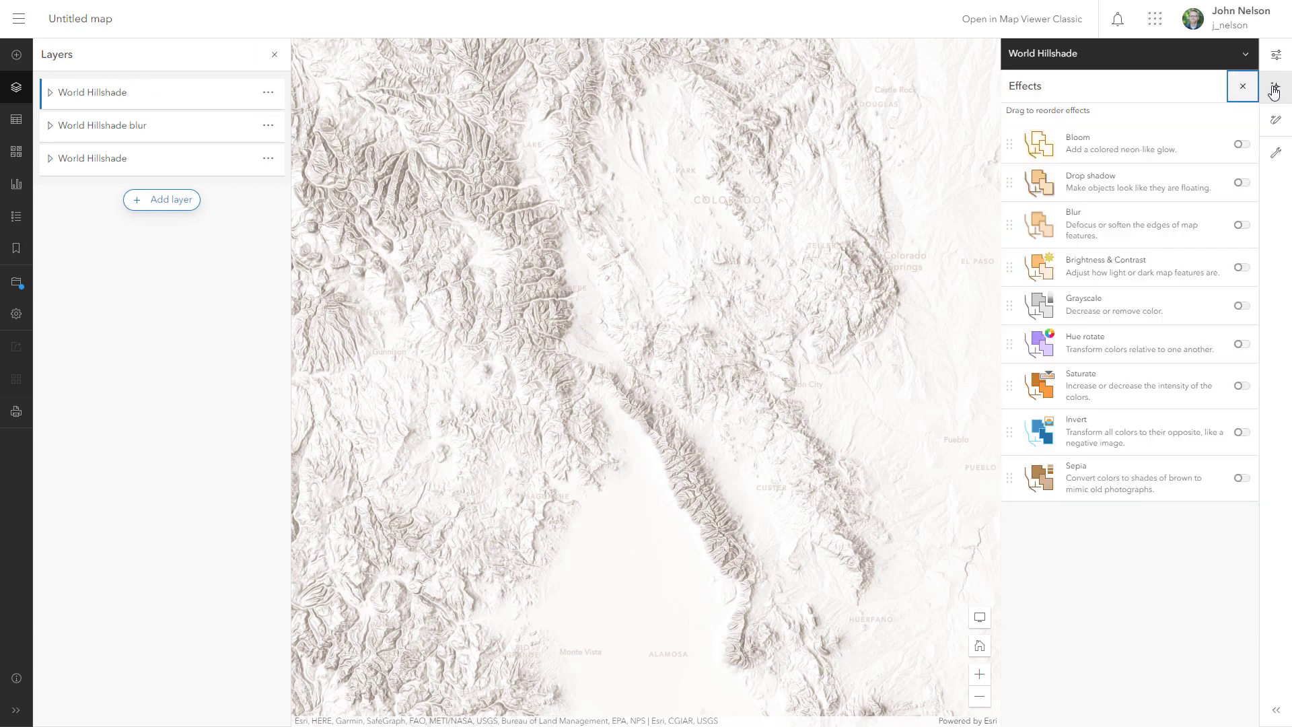
click(1240, 226)
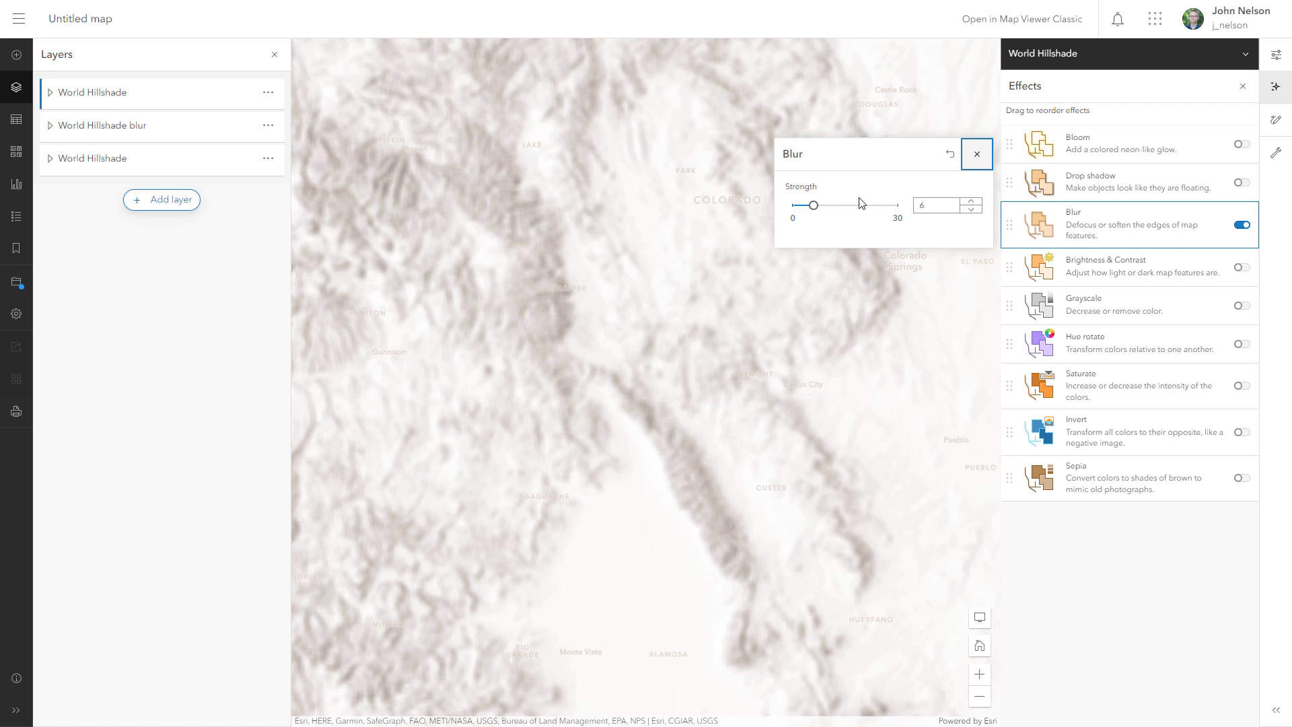
click(976, 153)
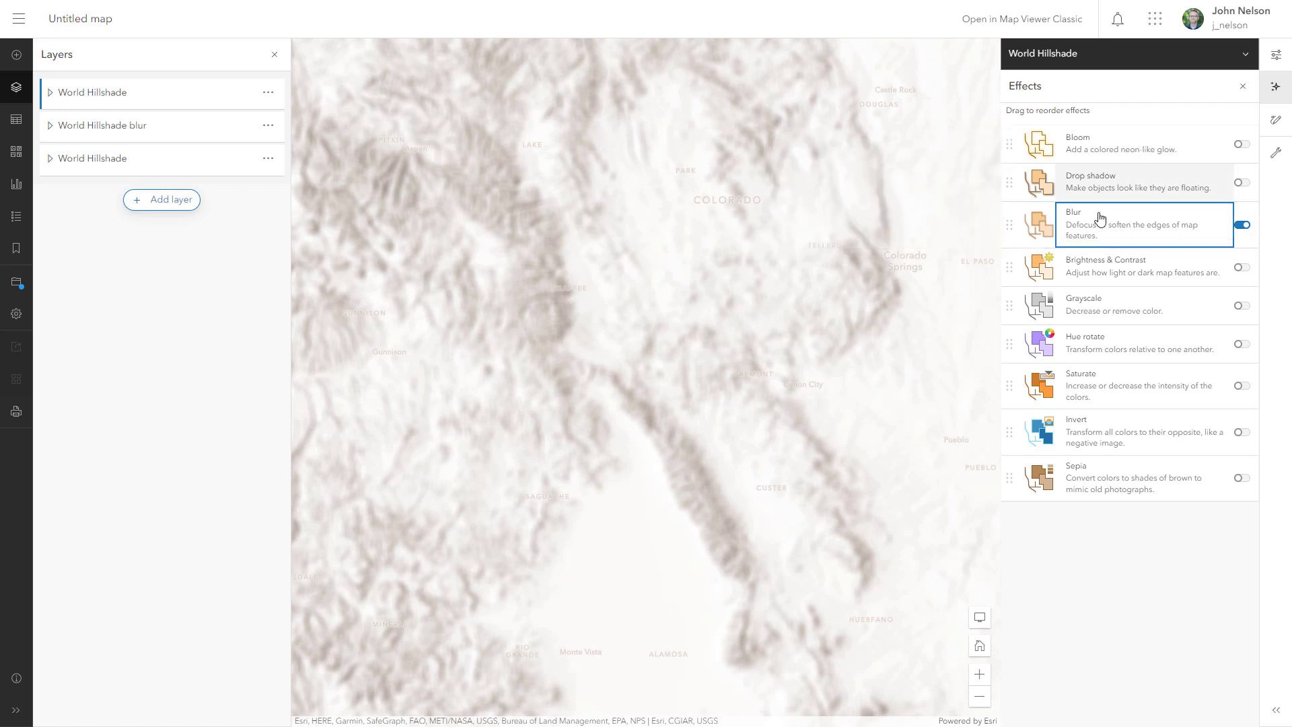
click(1239, 268)
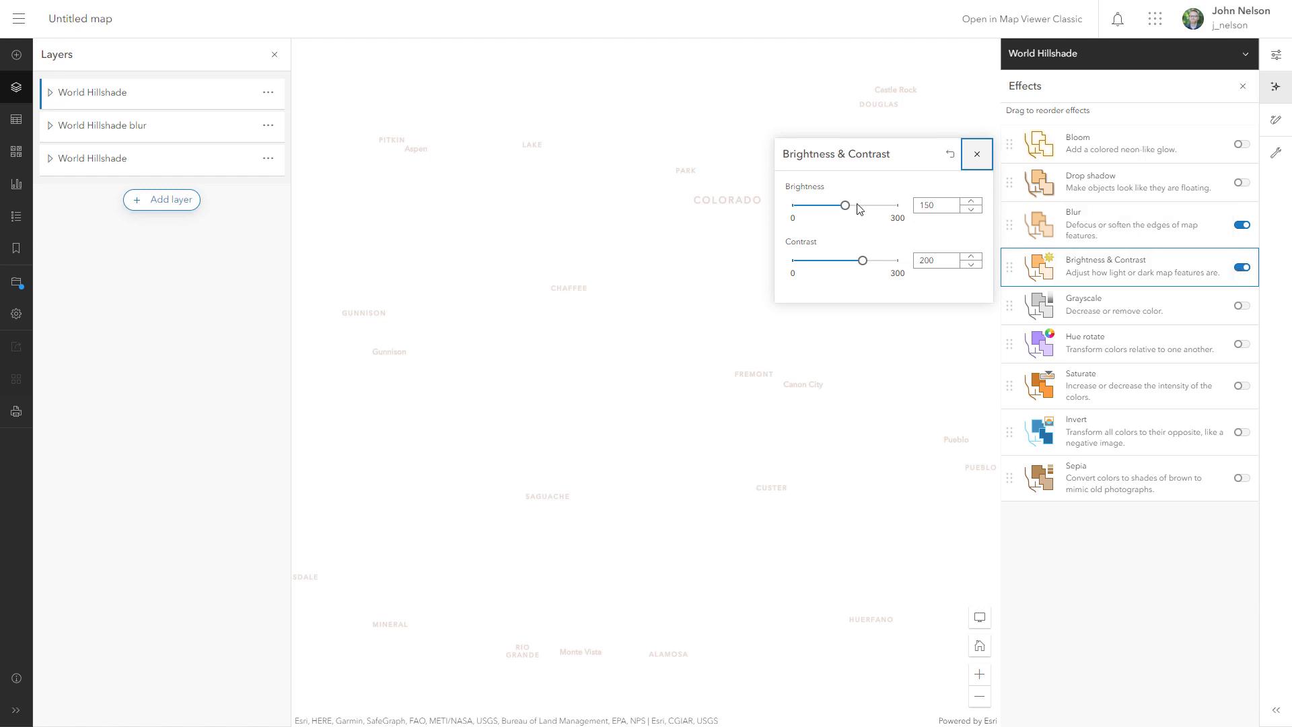
drag(846, 206, 812, 213)
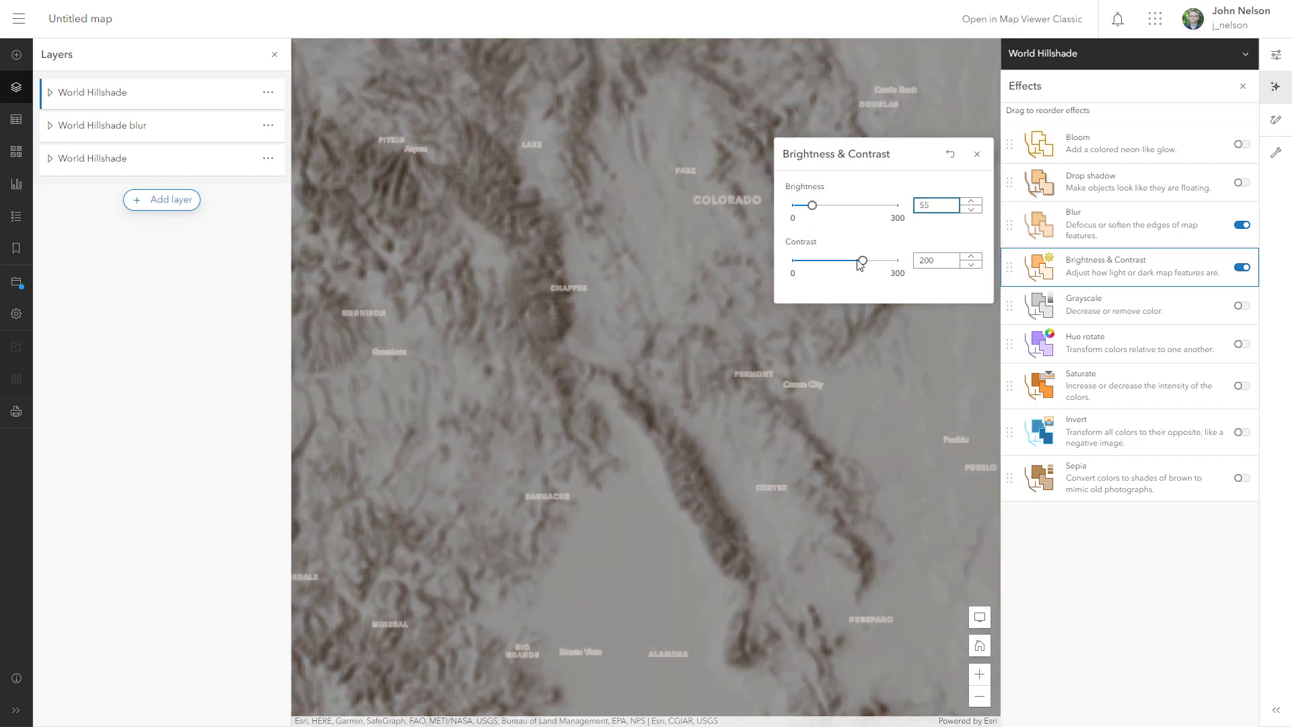
drag(863, 264, 929, 260)
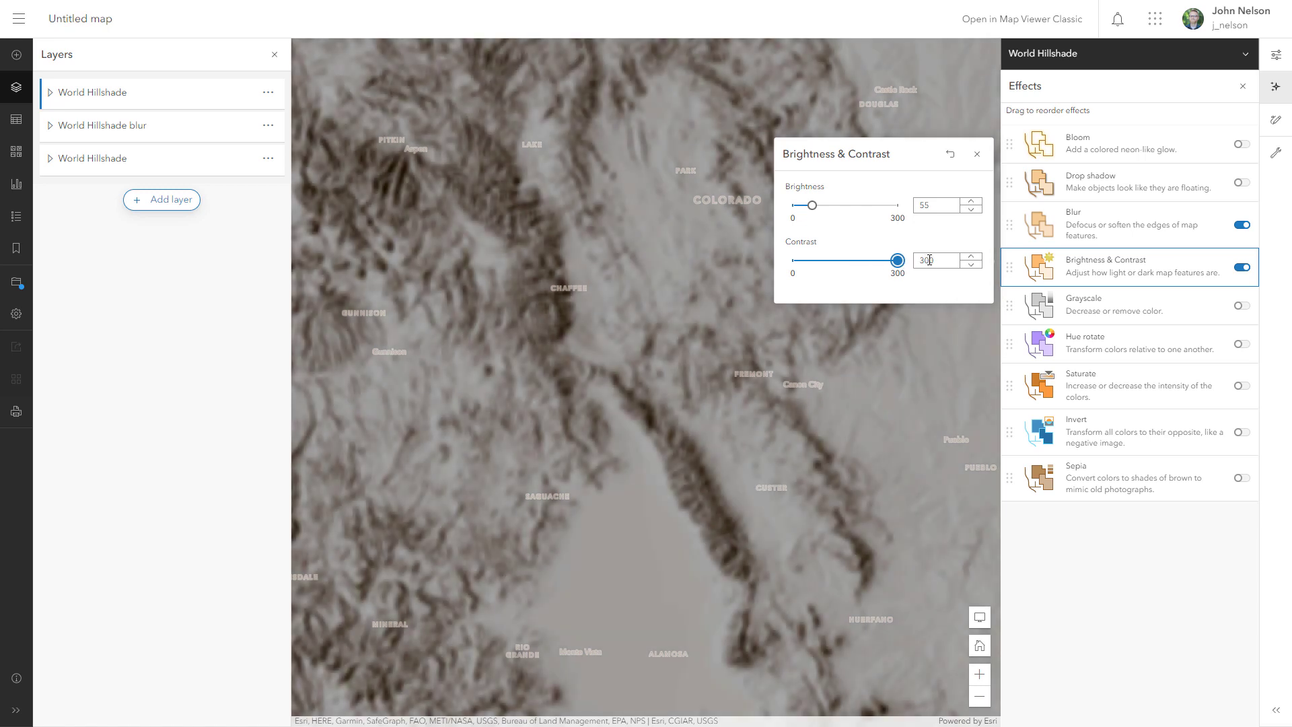
click(977, 158)
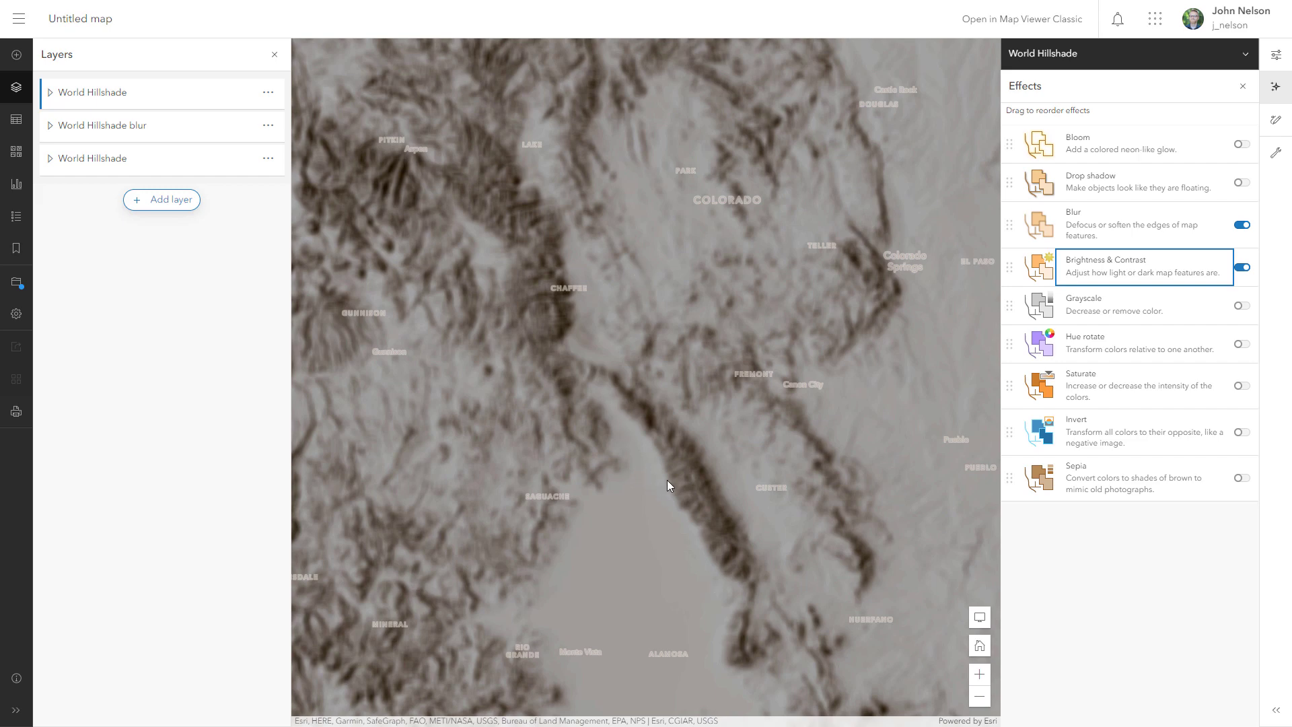
click(248, 94)
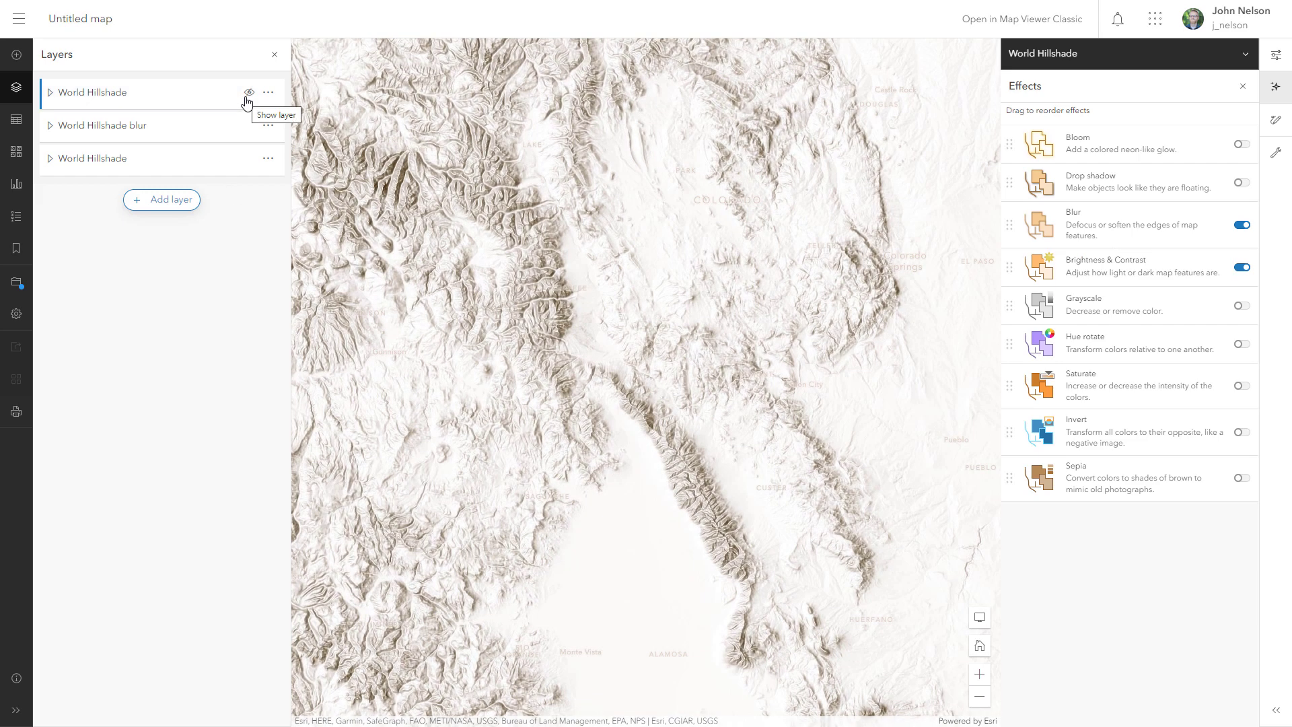
click(248, 94)
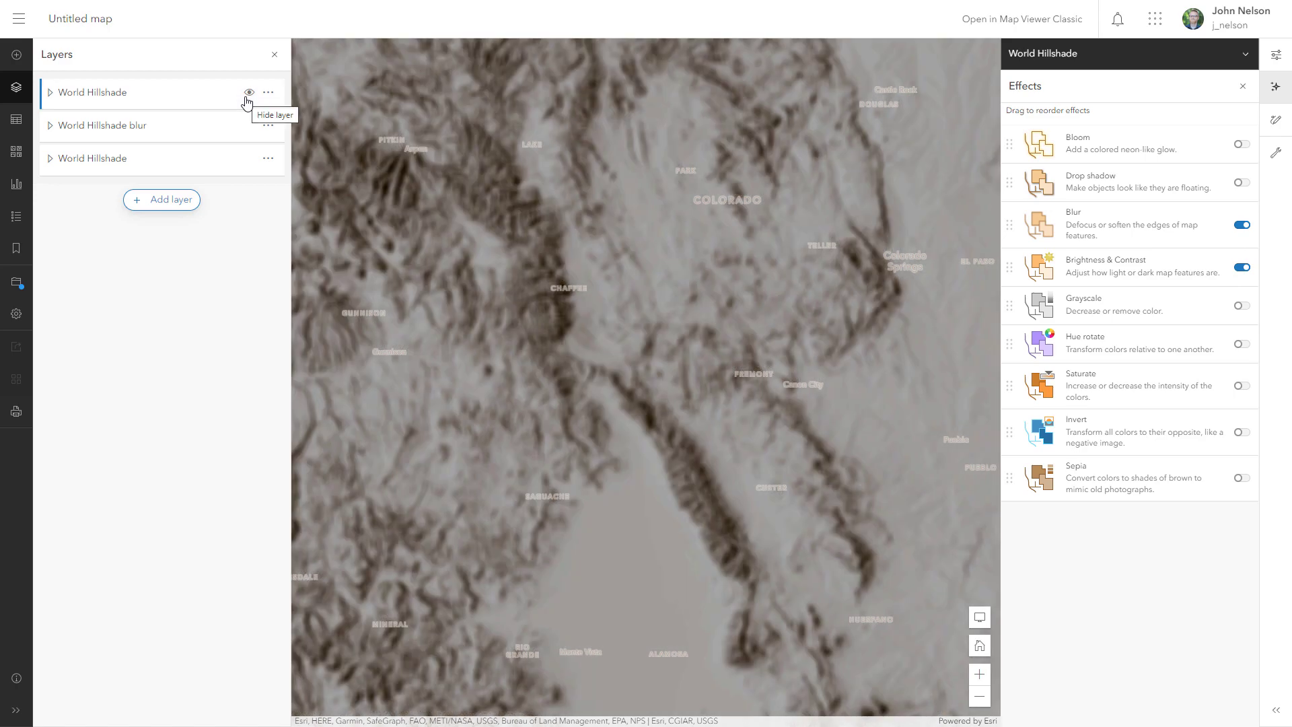
Change the blurred top World Hillshade layer's blending from Normal to Screen.
click(1276, 57)
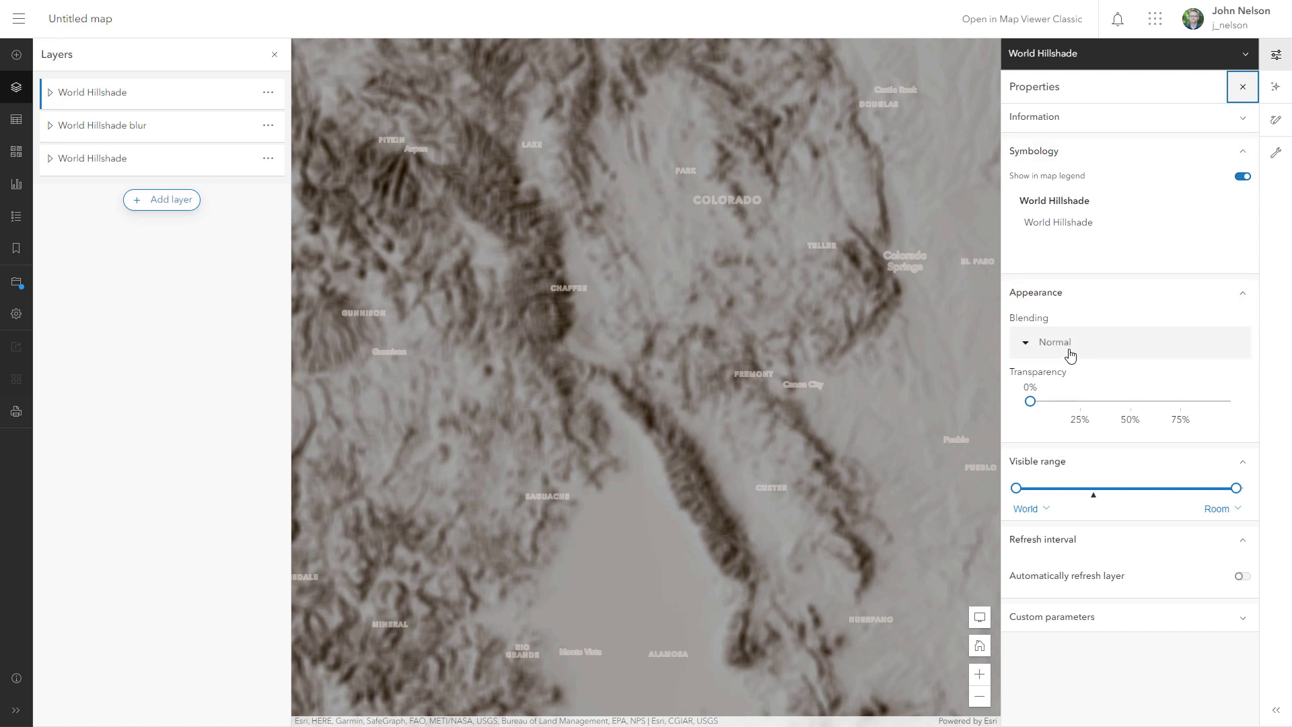
click(1068, 345)
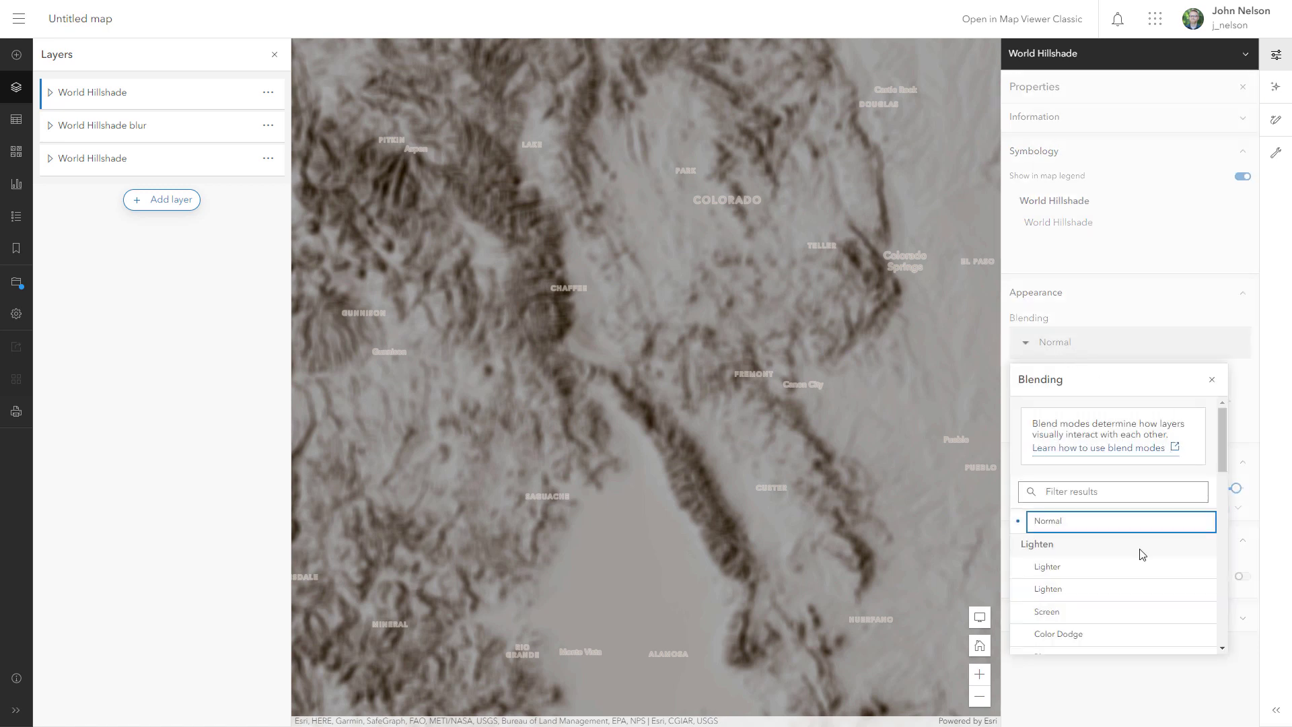
click(1115, 612)
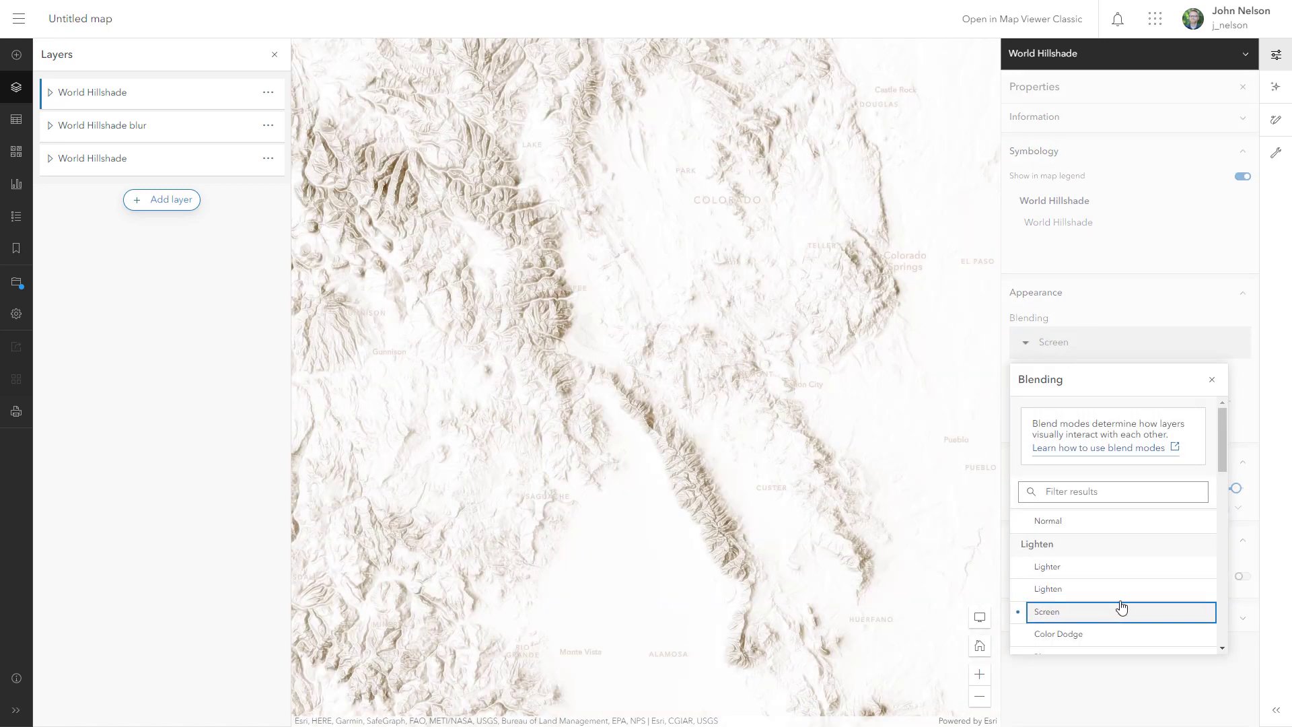
click(1211, 380)
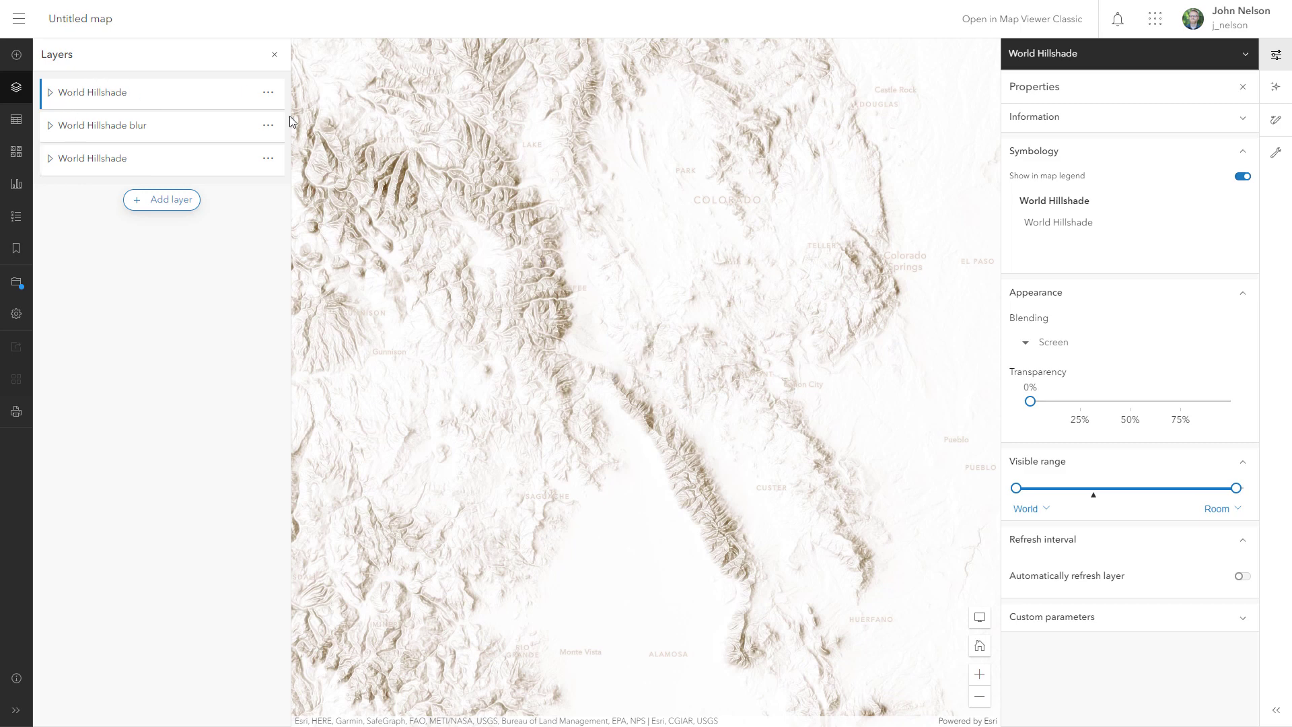
Rename the top layer to 'World Hillshade blur, screen blend'.
click(268, 93)
click(84, 176)
text(b)
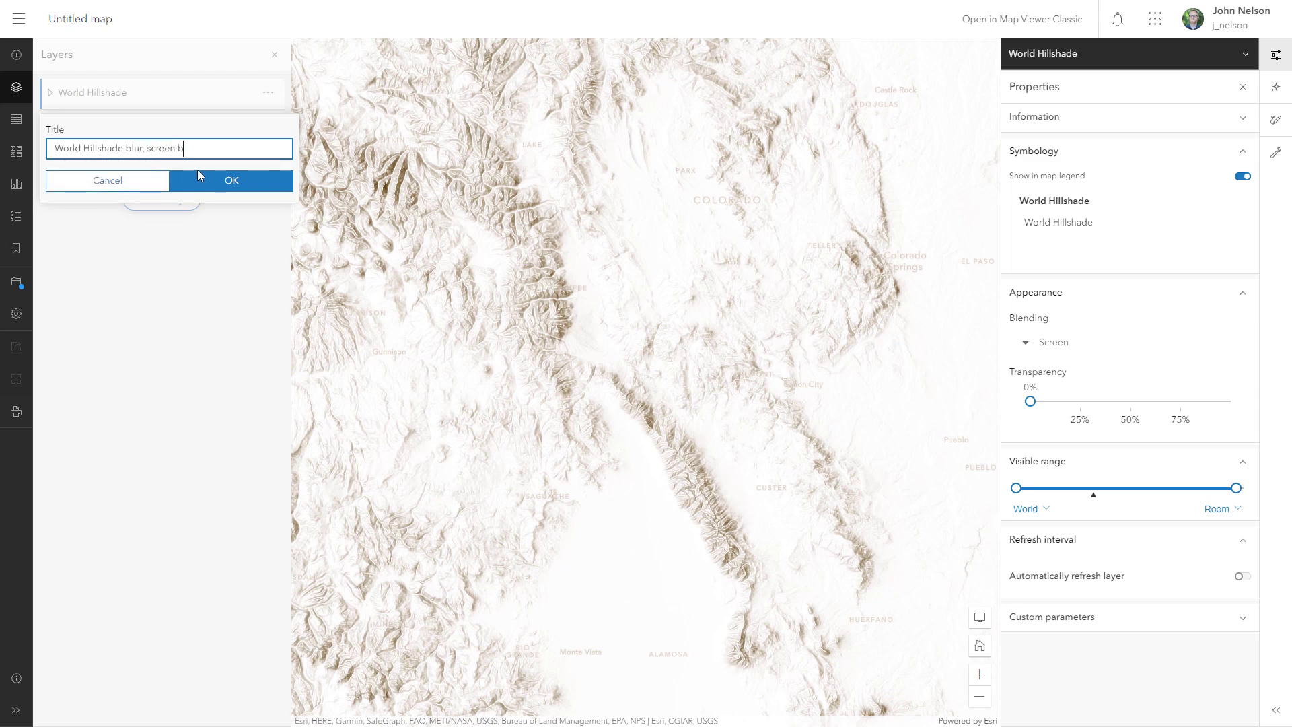
text(lend)
click(198, 176)
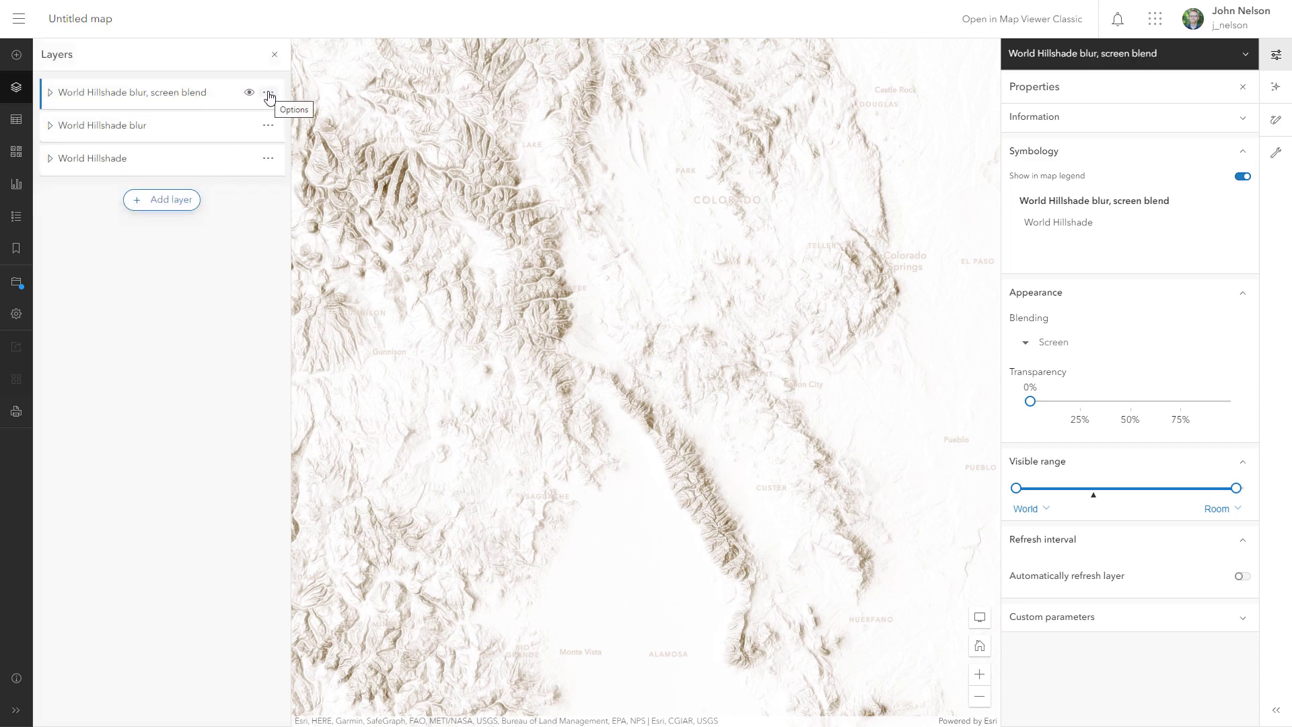
Group the top layer and move the other two hillshade layers into the Group Layer.
click(268, 93)
click(70, 250)
click(50, 93)
drag(78, 164, 86, 143)
mouse_move(69, 191)
mouse_down()
mouse_move(81, 179)
mouse_move(70, 188)
mouse_up()
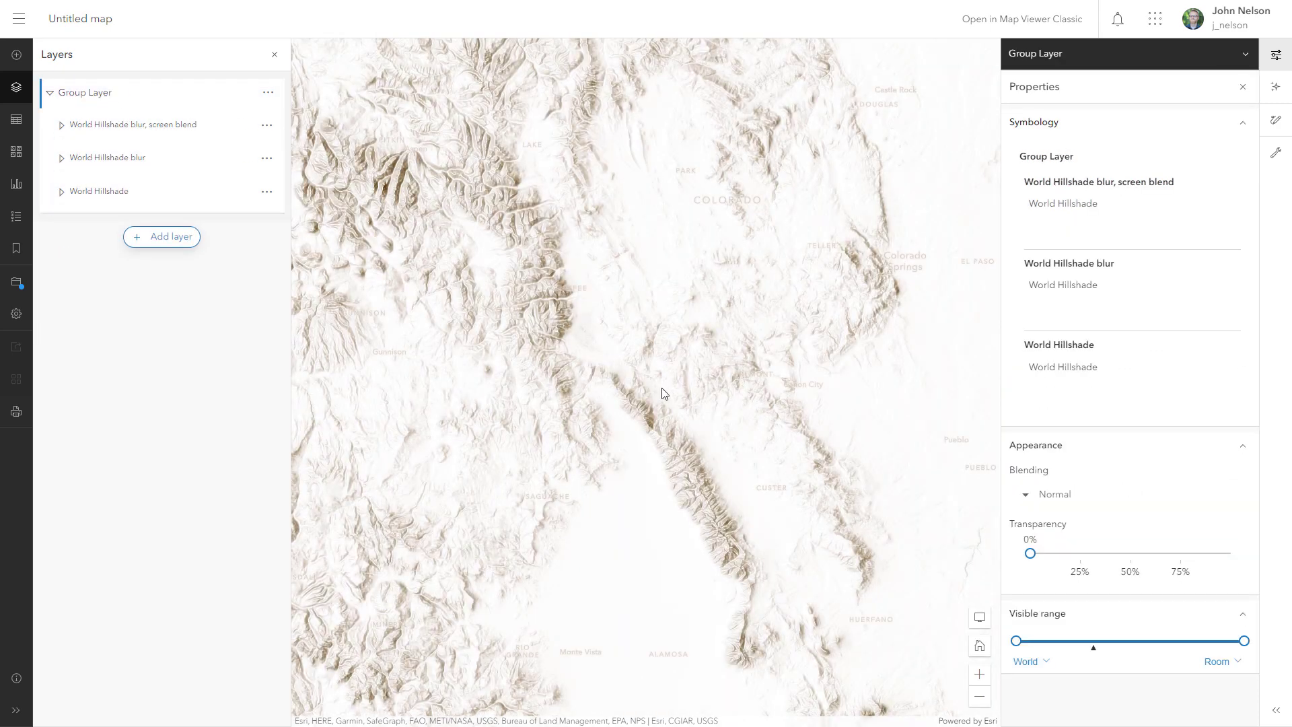
Set the Group Layer's blending mode to Multiply.
click(1056, 496)
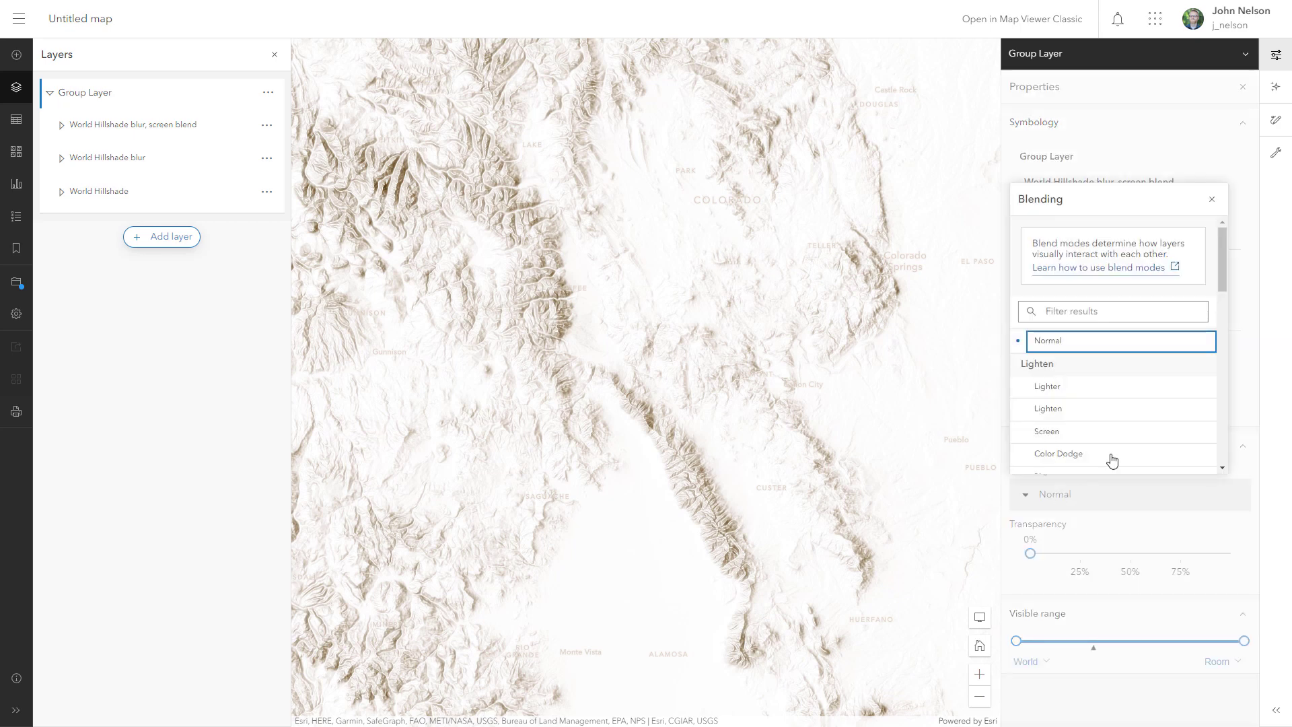
drag(1224, 267, 1221, 318)
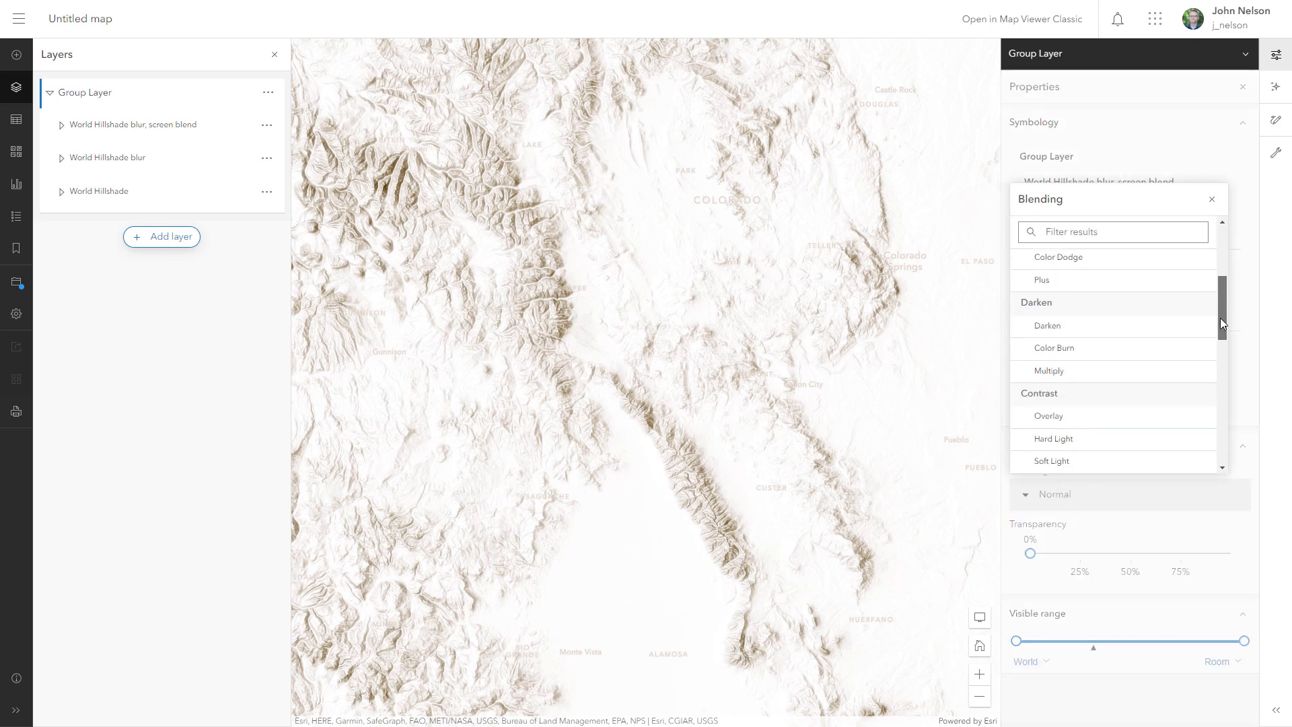
click(1114, 383)
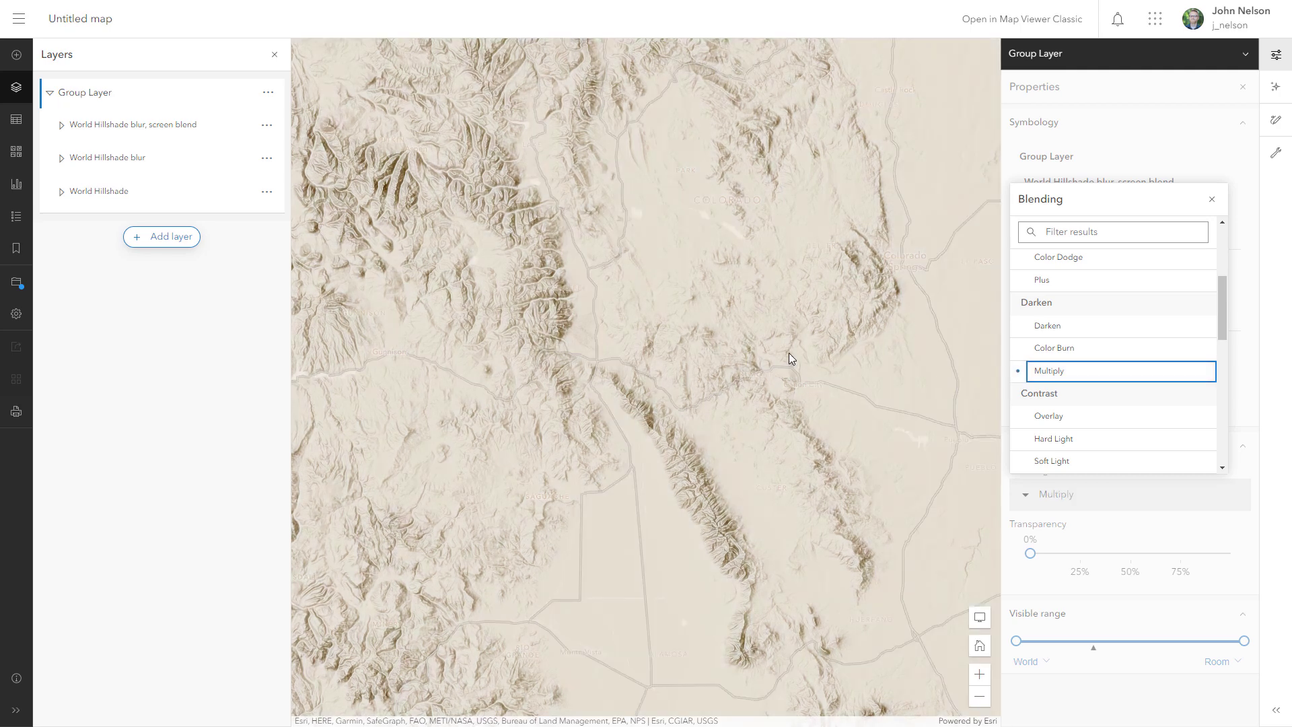
Pan the full-screen map west to the Sierra Nevada and Owens Valley, then restore the panels.
click(979, 617)
scroll(572, 414, down, 3)
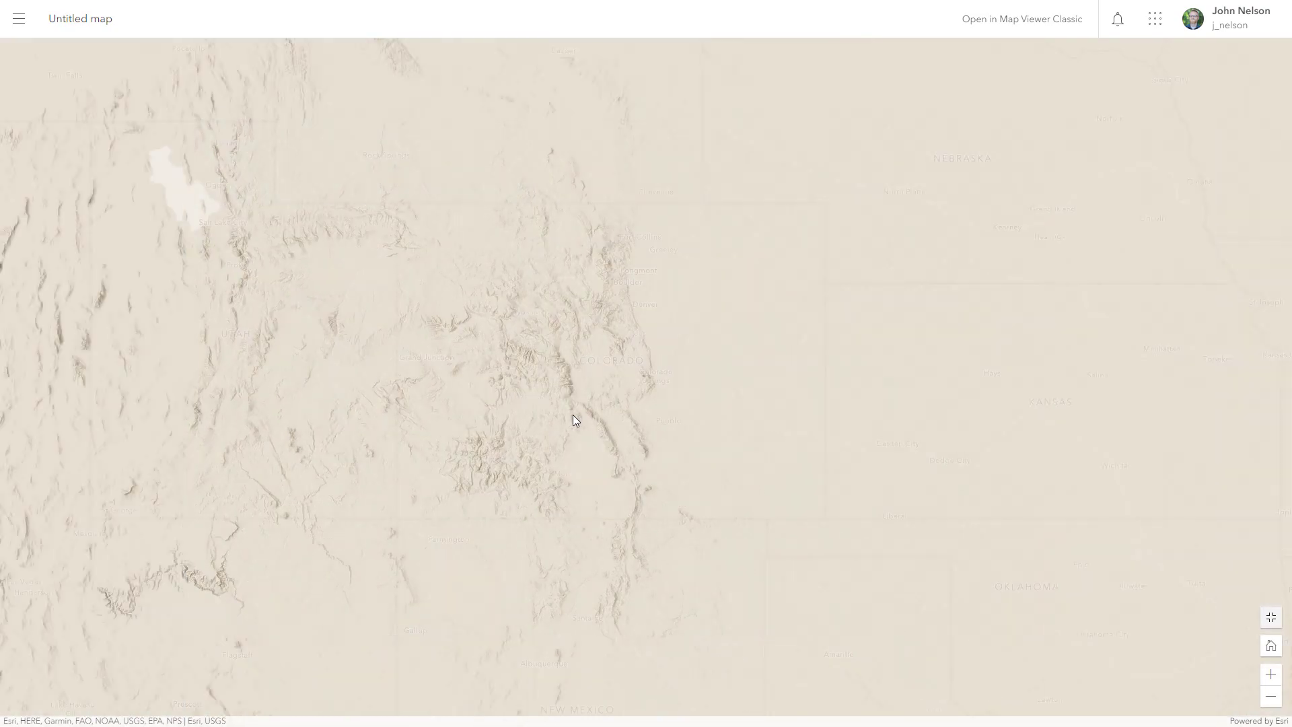
drag(34, 329, 239, 341)
scroll(239, 340, up, 5)
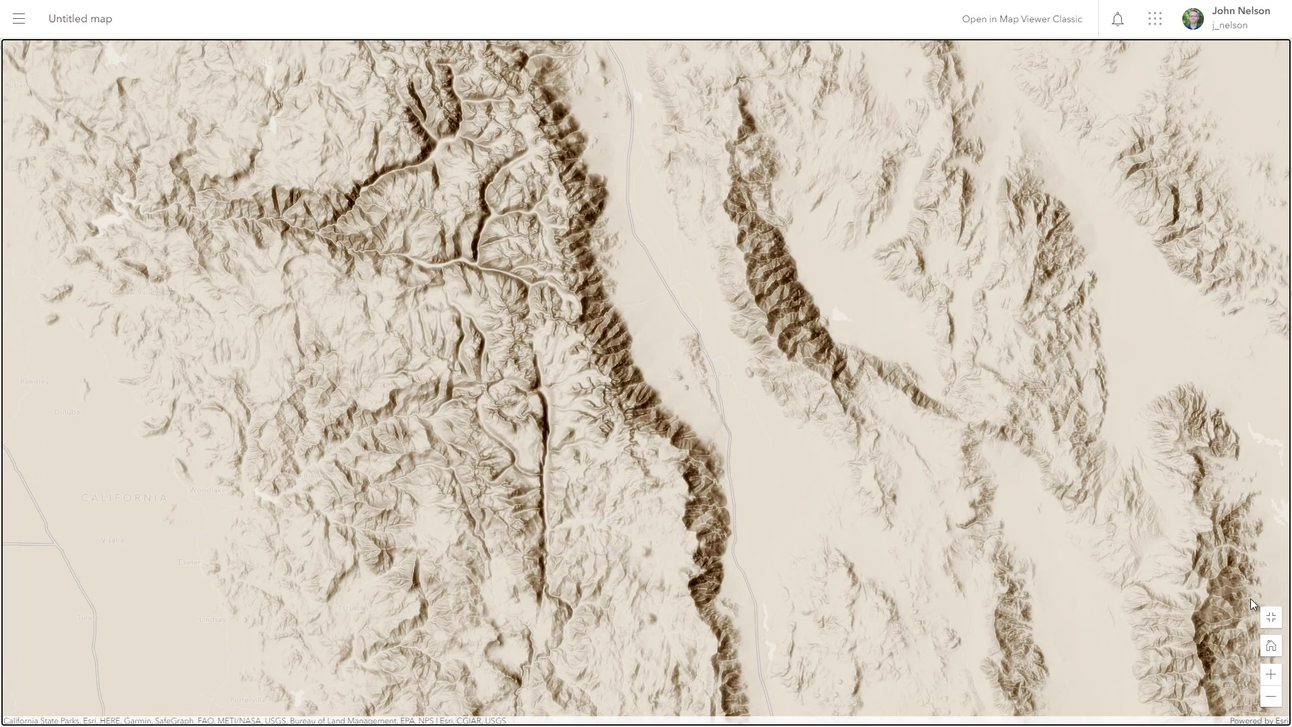
click(1270, 617)
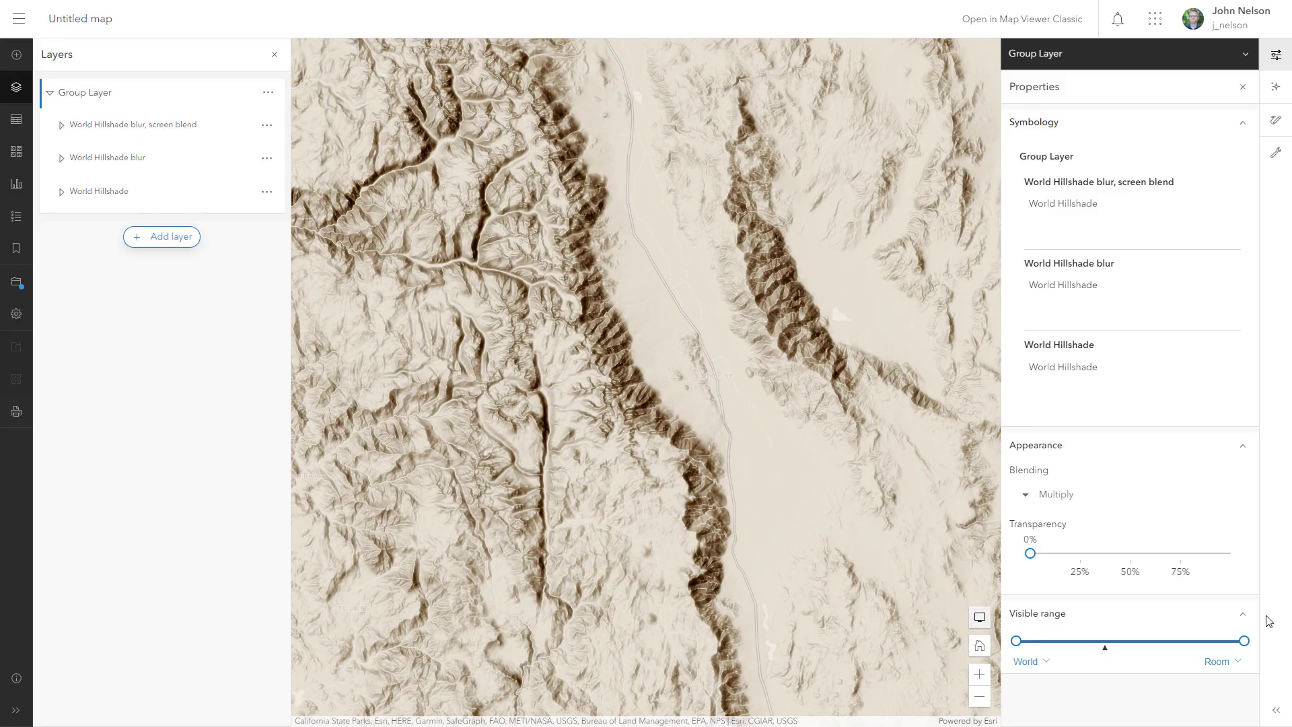
Toggle the screen blend, blur and plain World Hillshade layers off and on to compare them.
click(1275, 55)
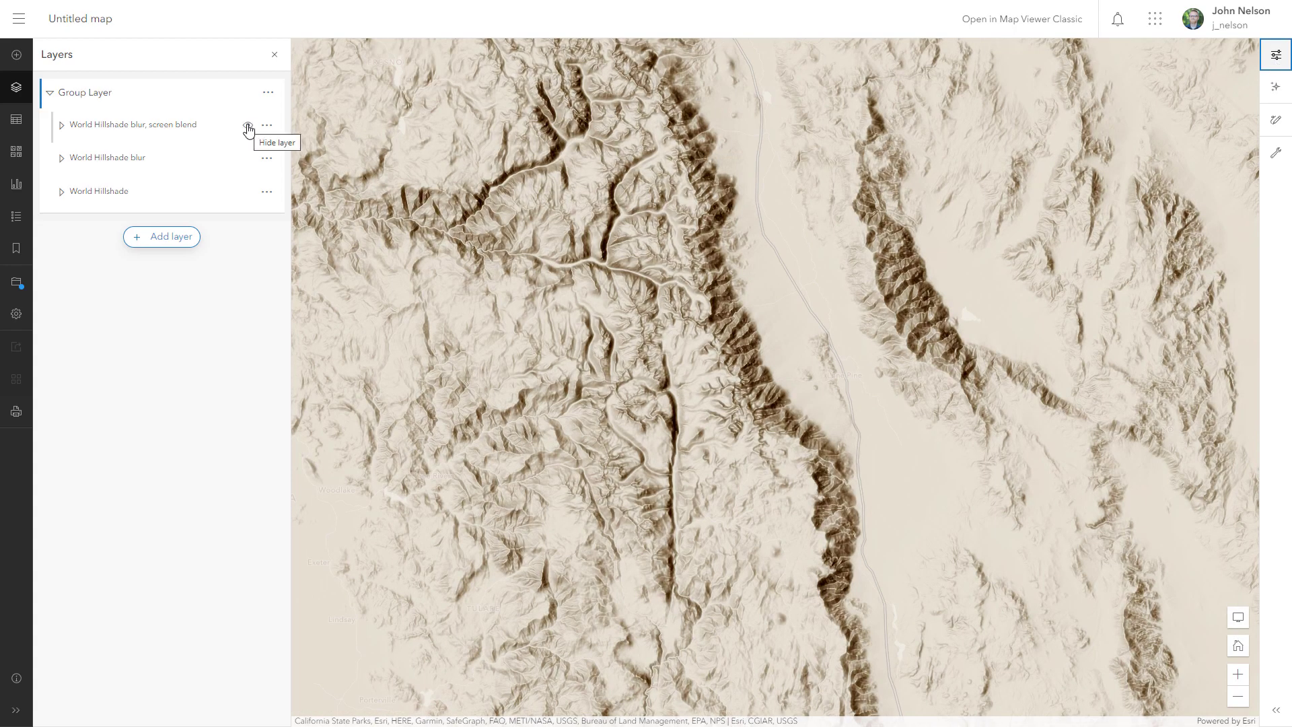
click(248, 127)
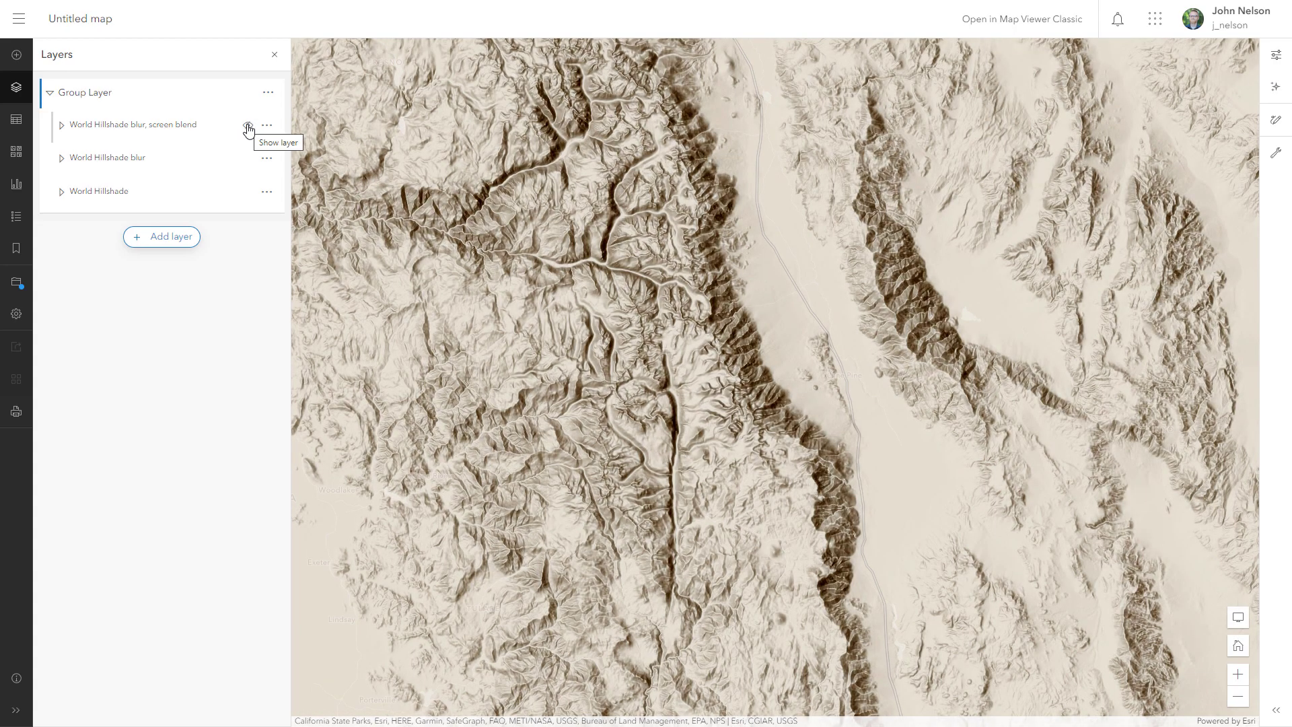
click(247, 128)
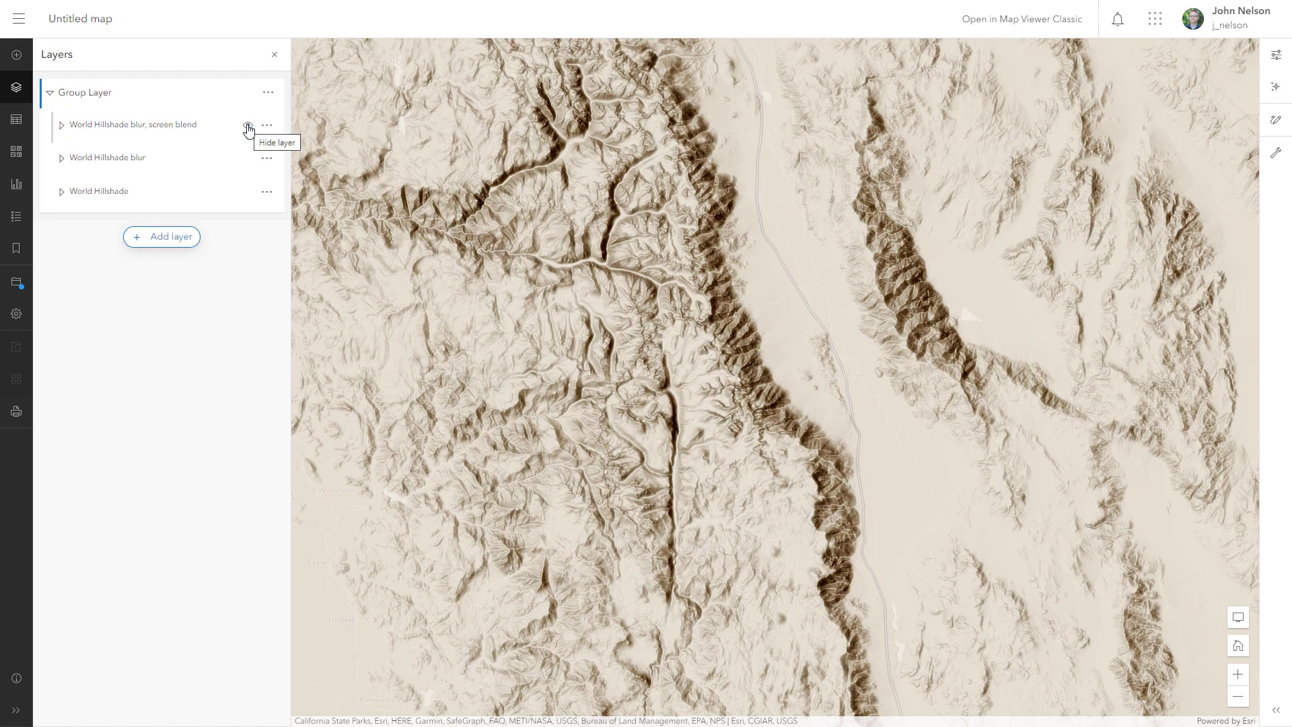
click(248, 160)
click(248, 160)
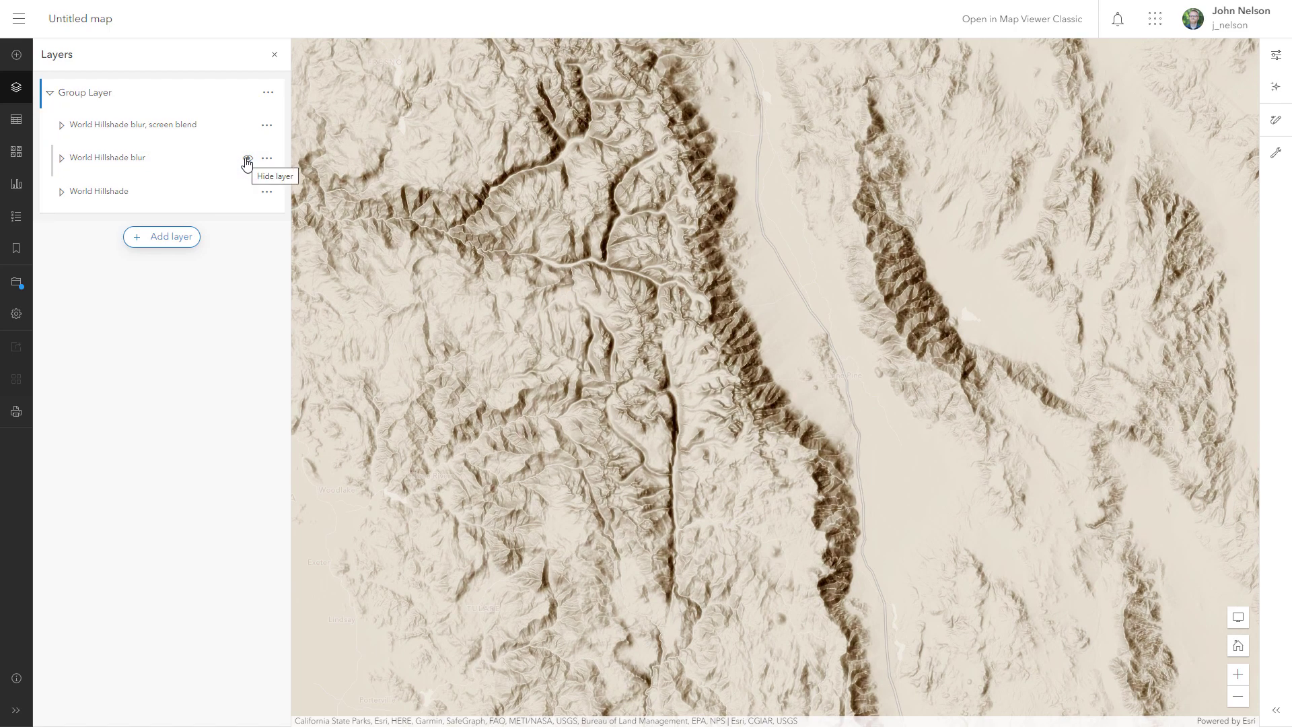
click(247, 194)
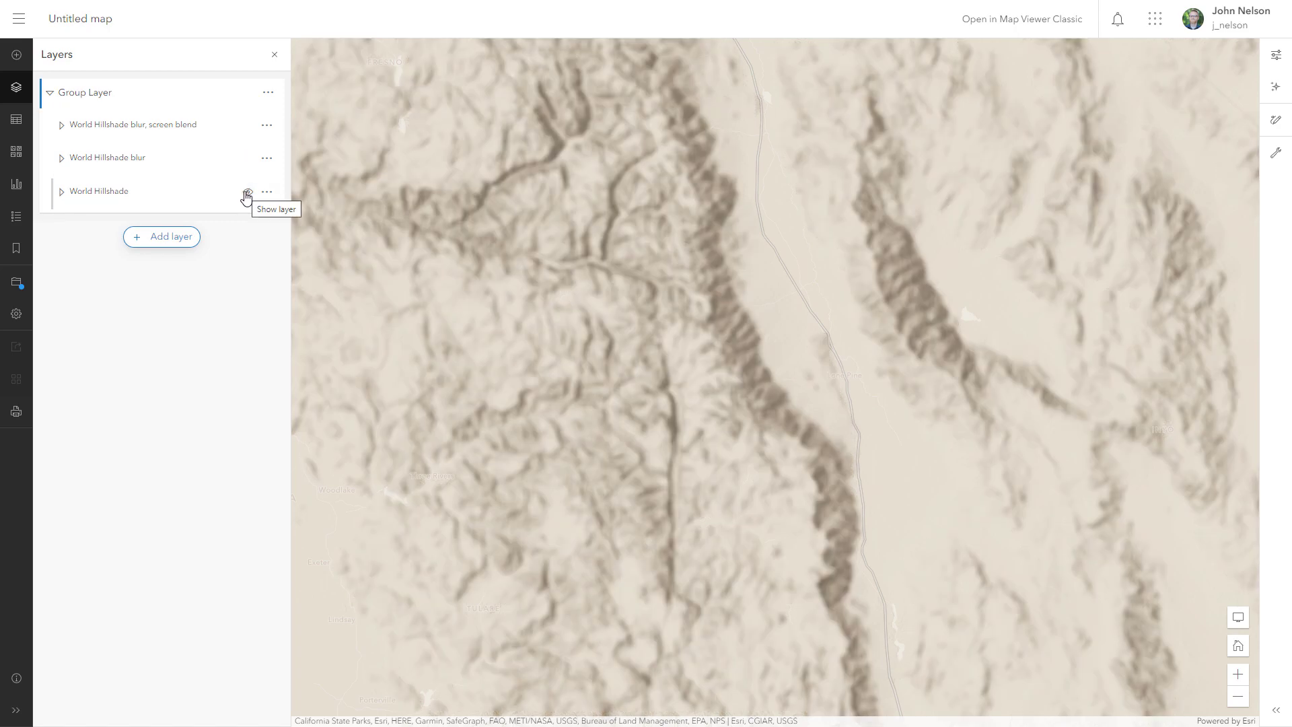
click(247, 194)
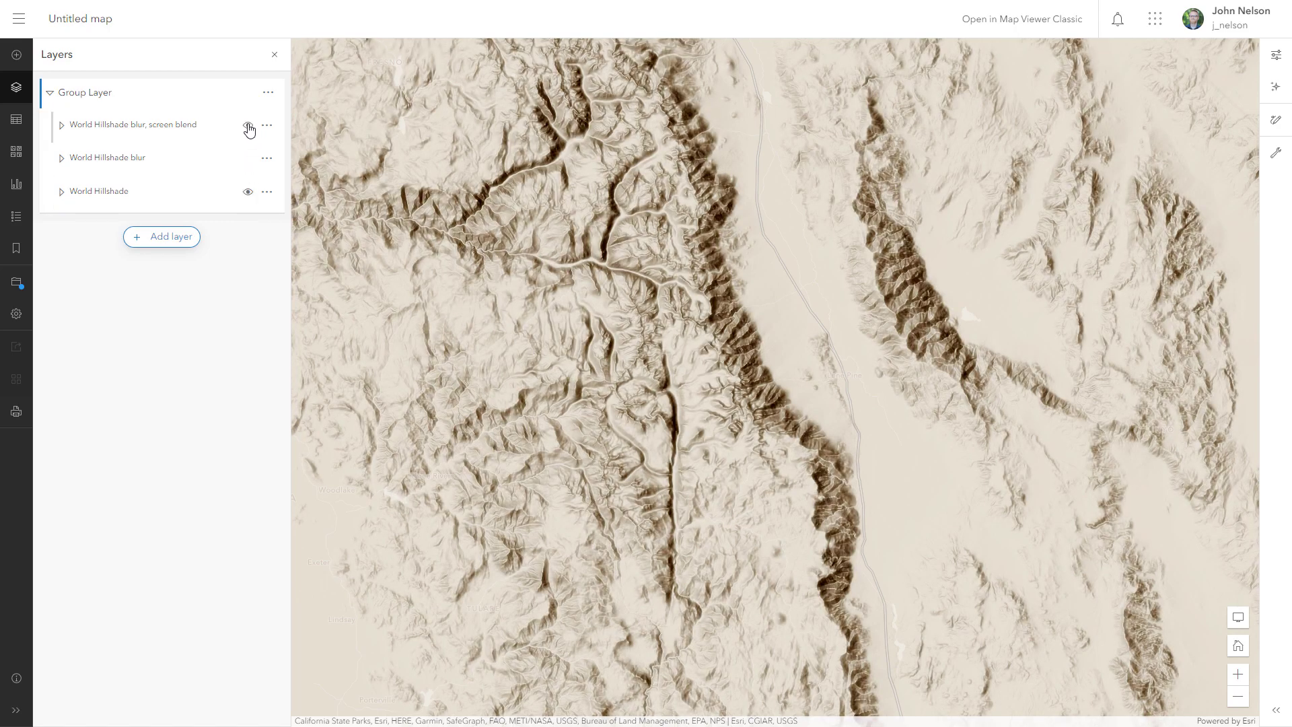
click(247, 160)
click(247, 159)
click(248, 193)
click(248, 193)
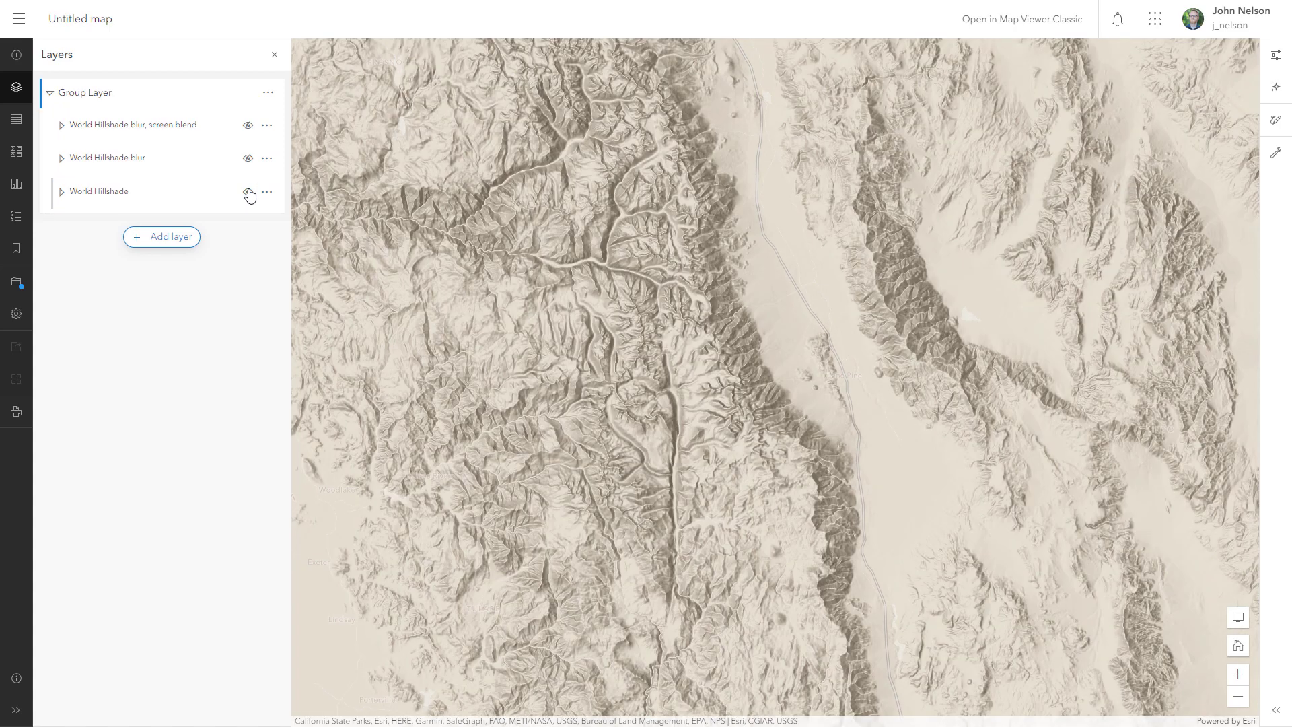
click(248, 160)
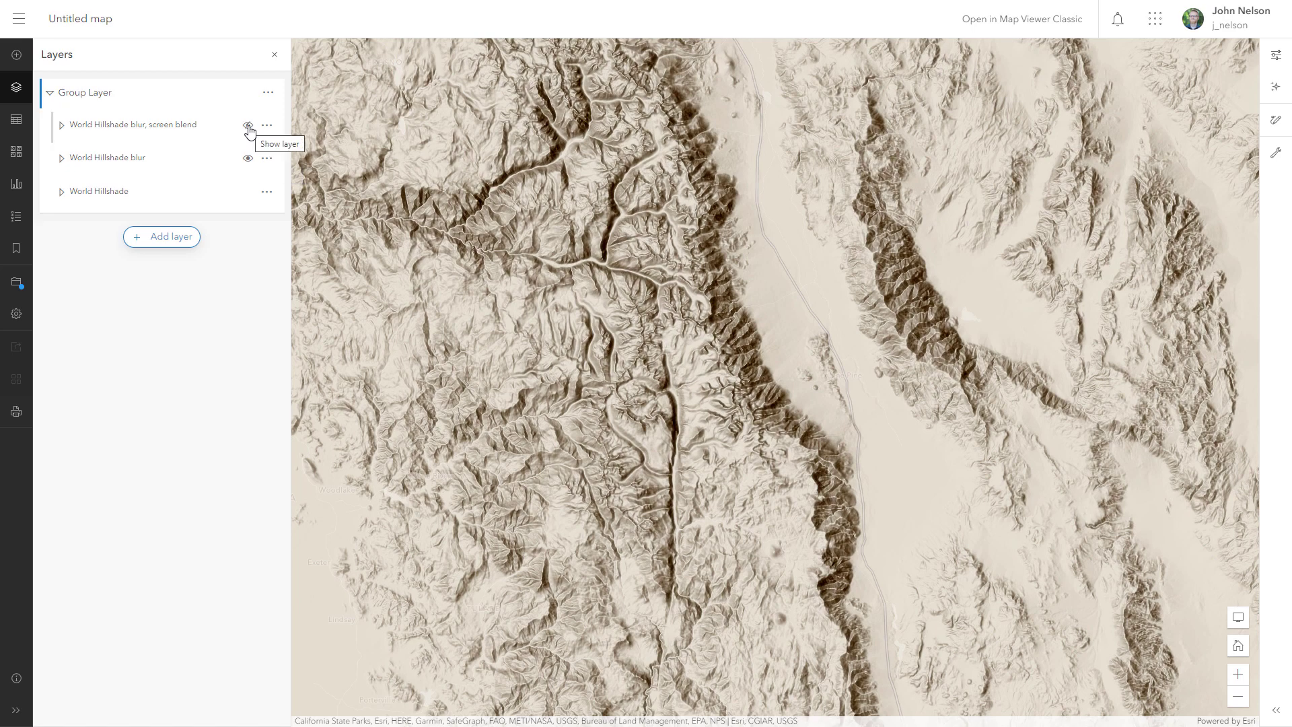
click(249, 127)
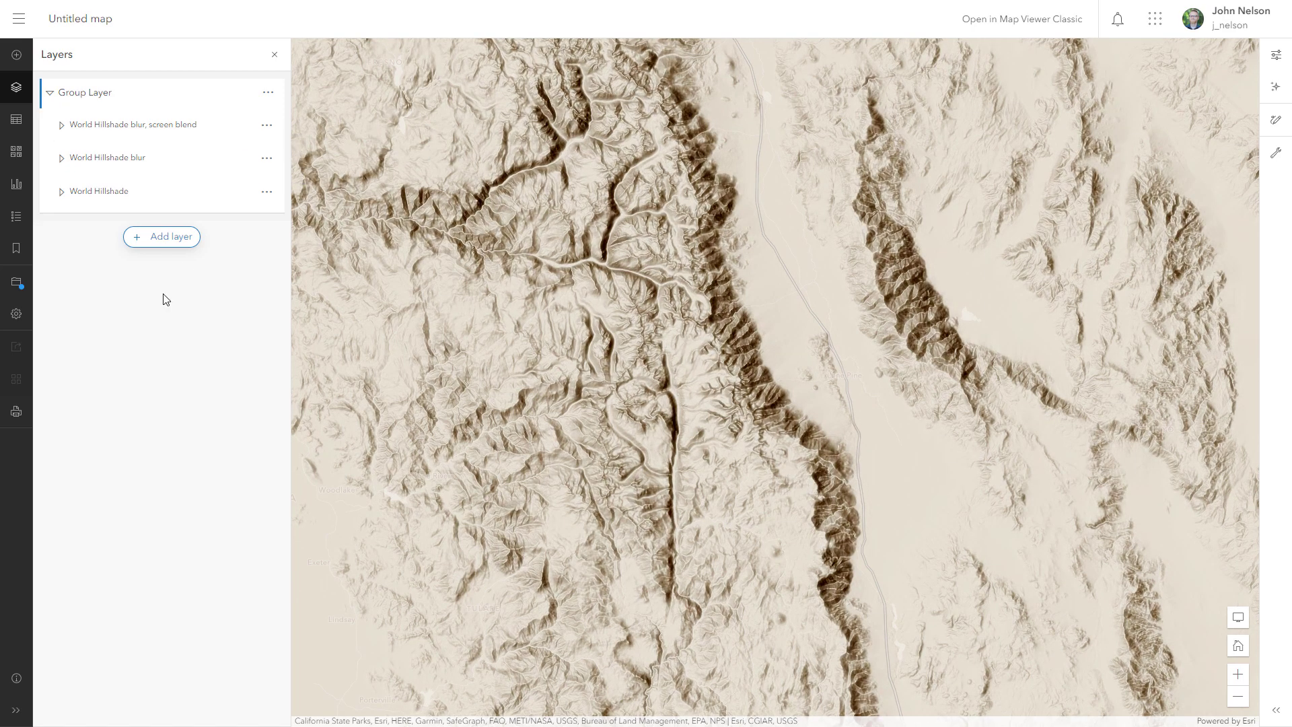
Set the screen blend layer to brightness 56 and contrast 58, then select the World Hillshade blur layer.
click(157, 135)
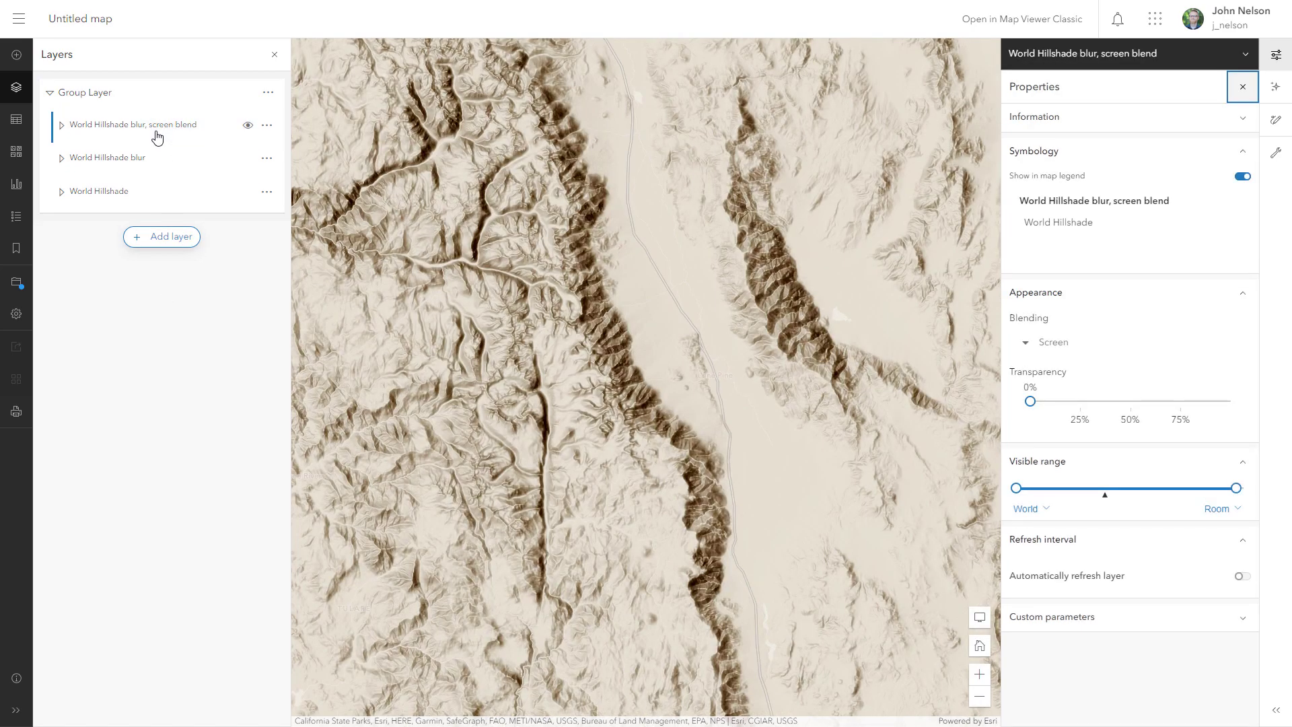
click(1275, 87)
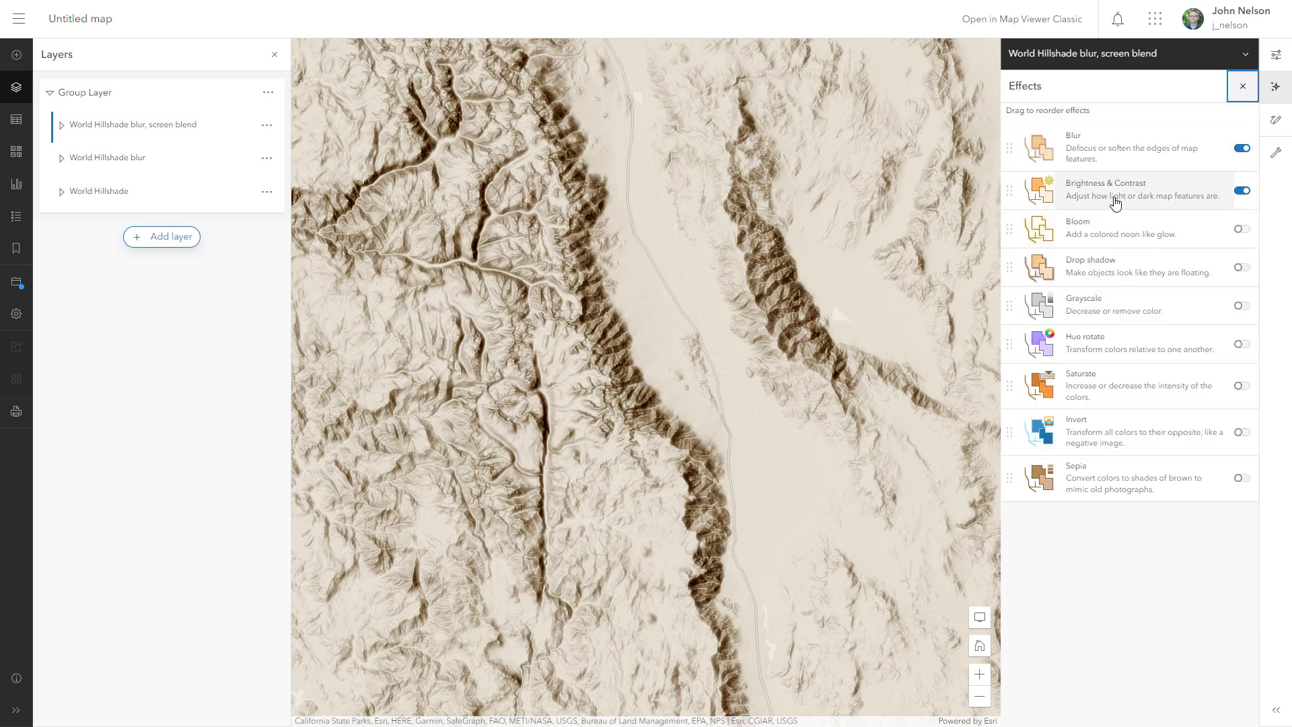
click(1115, 202)
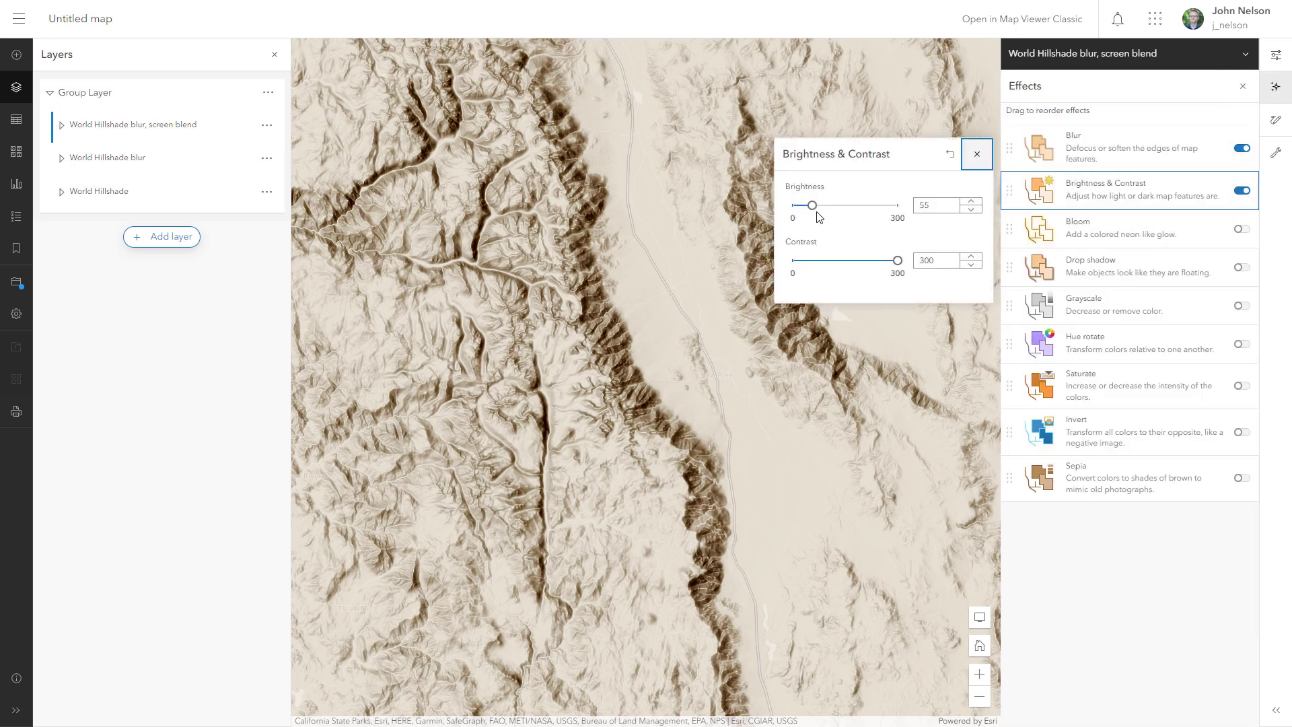
mouse_move(810, 210)
mouse_down()
mouse_move(800, 214)
mouse_move(813, 214)
mouse_up()
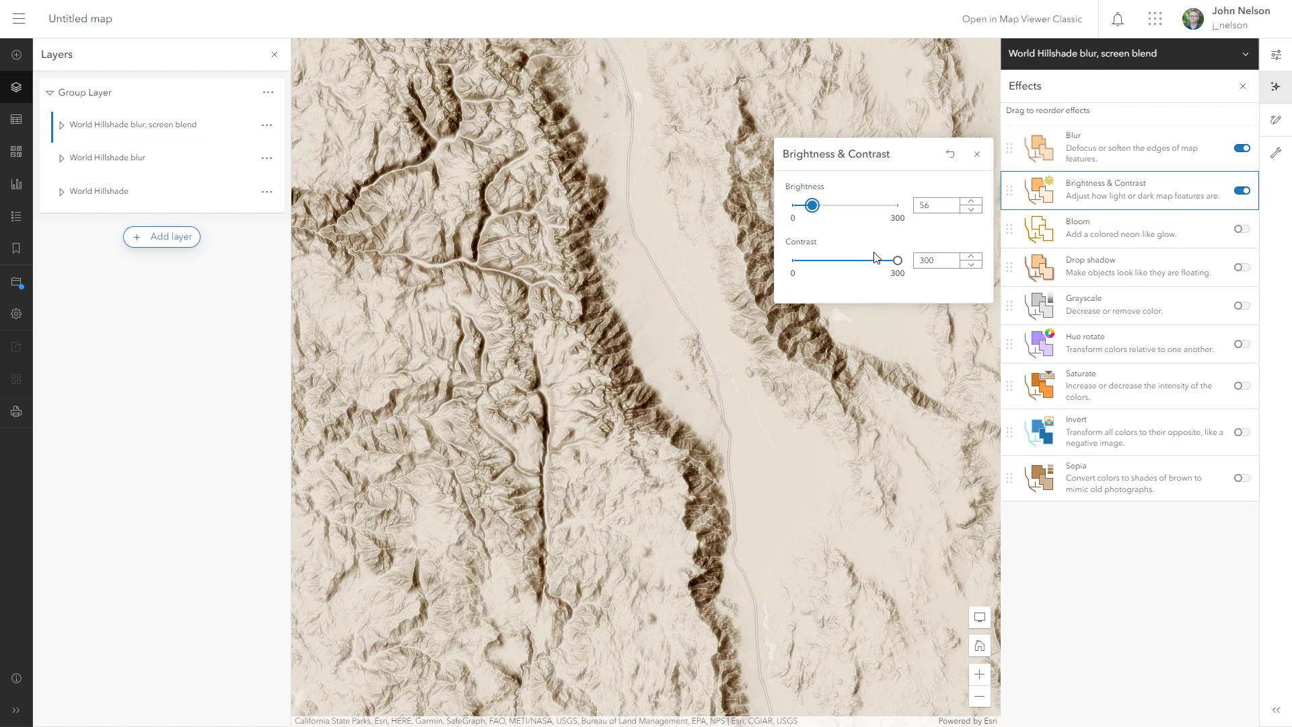
drag(894, 267, 937, 258)
click(976, 156)
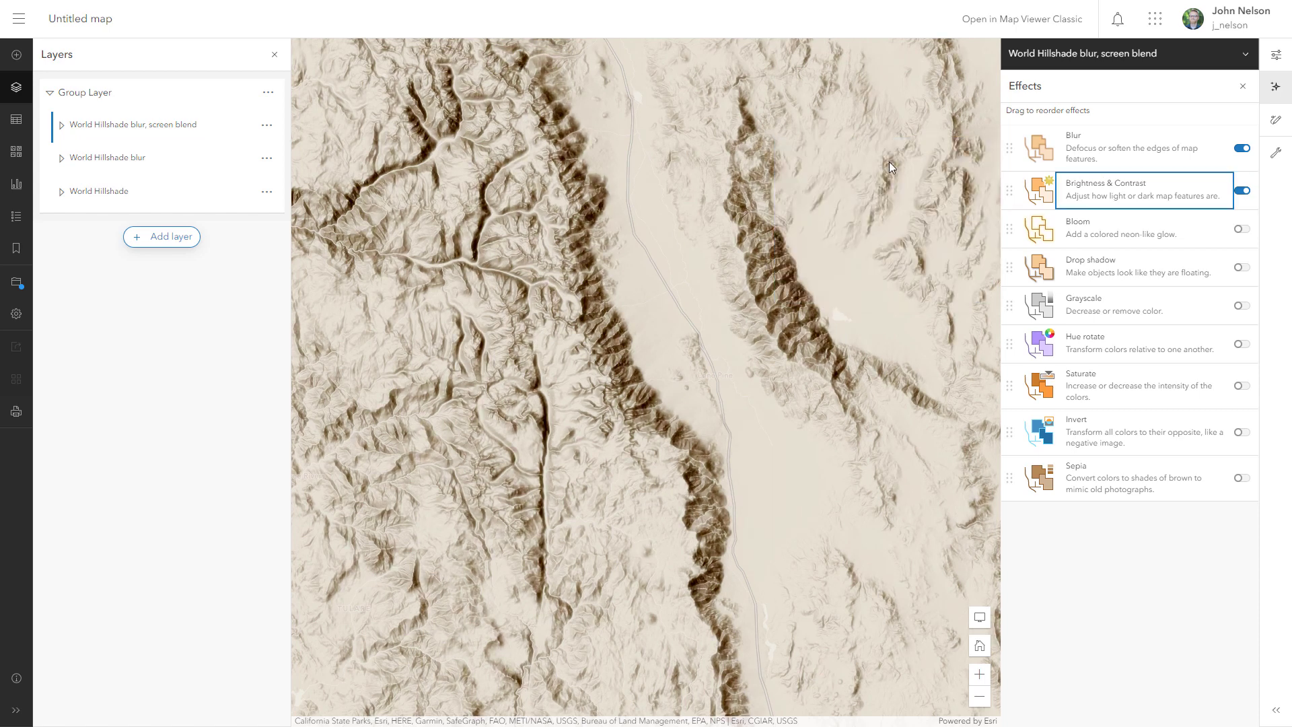
click(162, 160)
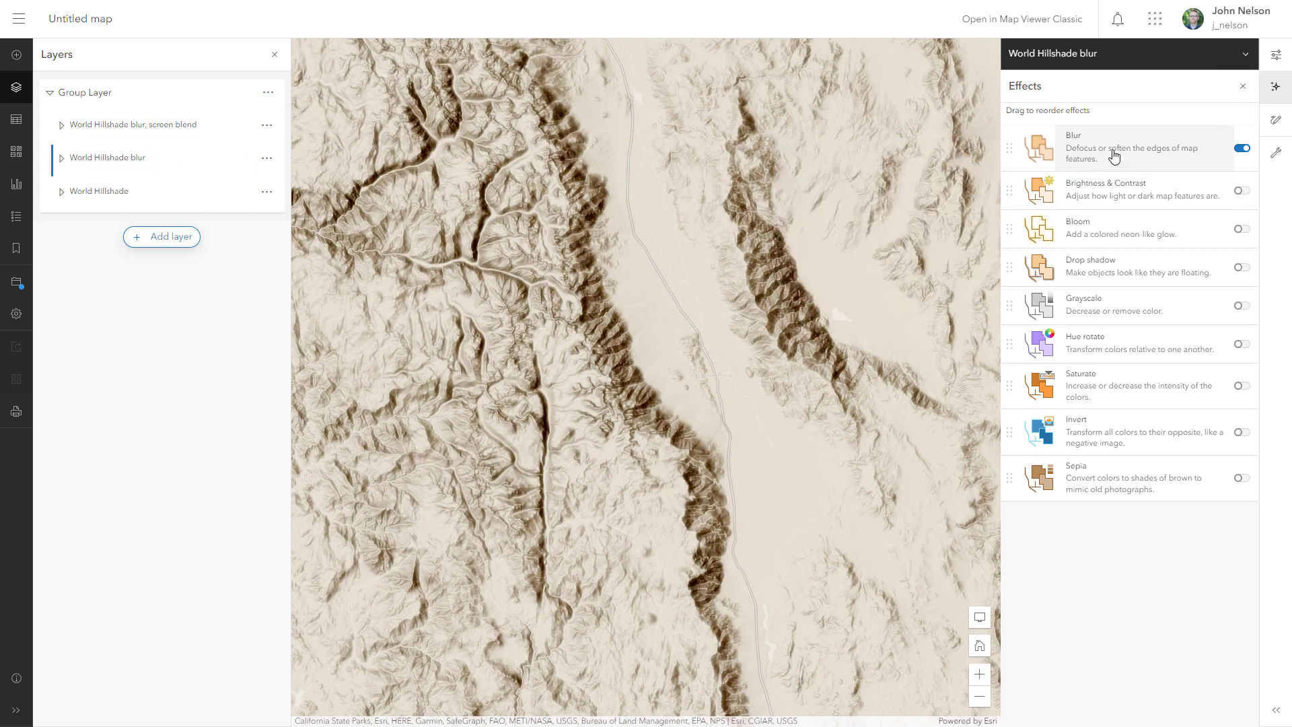
Lower the World Hillshade blur layer's Blur strength from 6 to 3.7.
click(1112, 151)
mouse_move(815, 211)
mouse_down()
mouse_move(841, 210)
mouse_move(794, 211)
mouse_move(807, 213)
mouse_up()
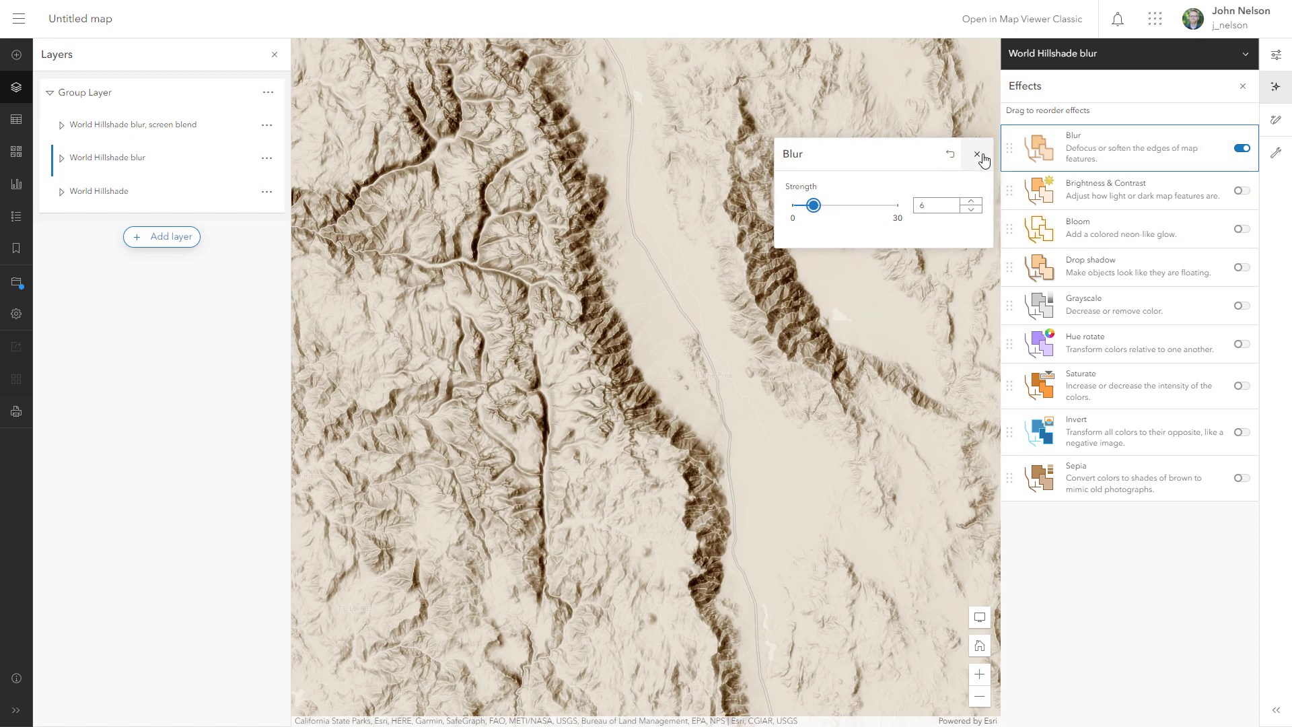
click(977, 154)
Inspect the softened relief fullscreen on the ridges near Monterrey, Mexico.
click(979, 617)
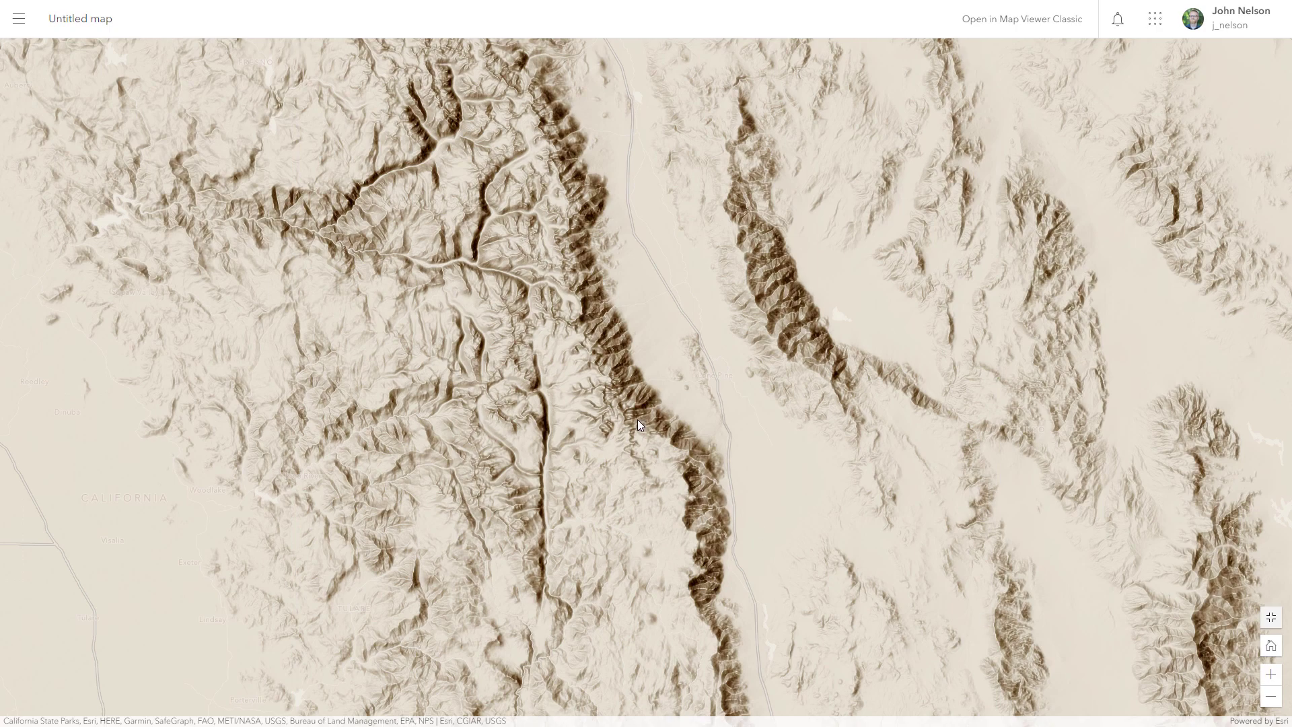
scroll(636, 419, down, 5)
drag(789, 575, 549, 389)
scroll(863, 152, up, 6)
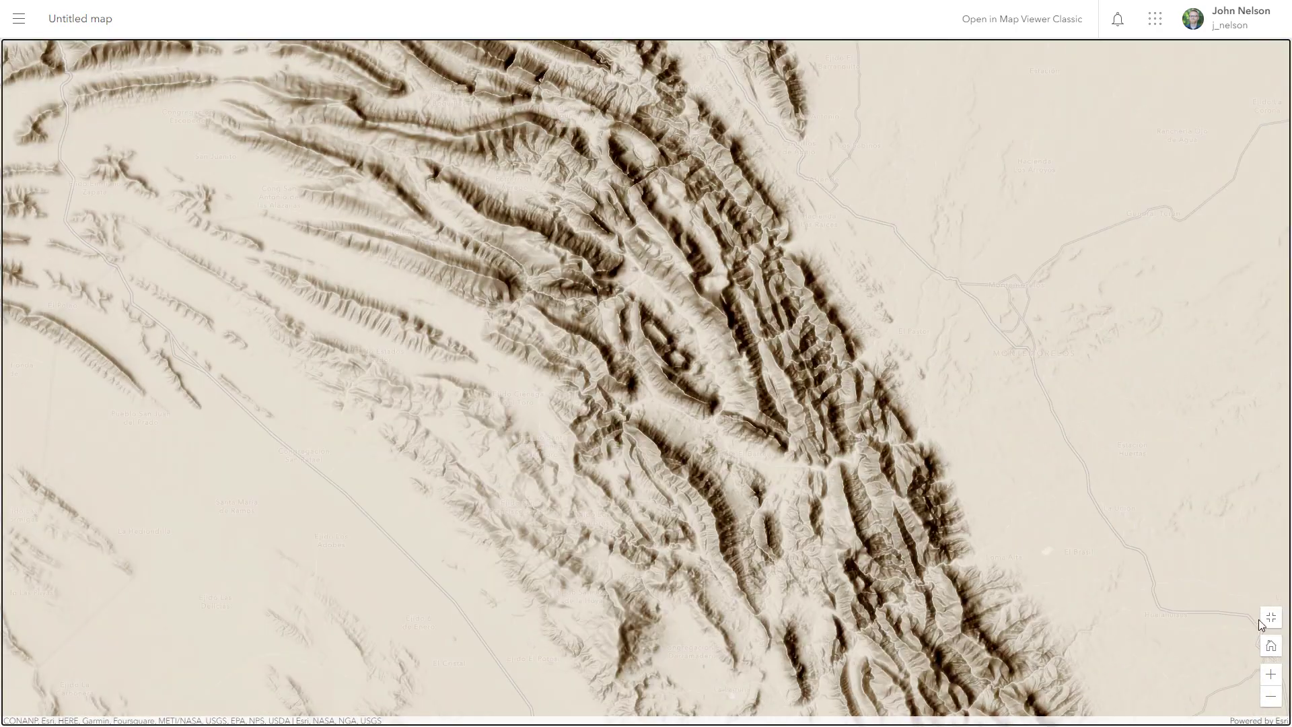
click(1269, 618)
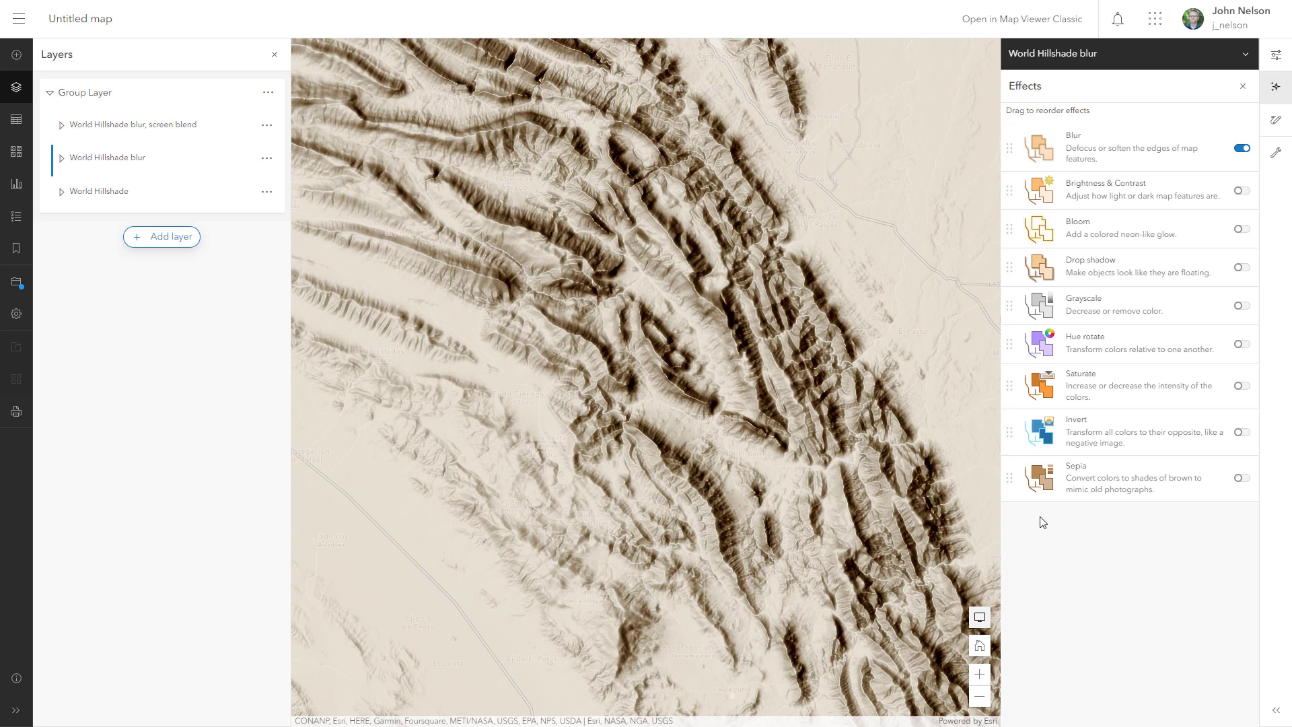
Compare the map with the screen blend and blur hillshades hidden, then show both again.
click(247, 127)
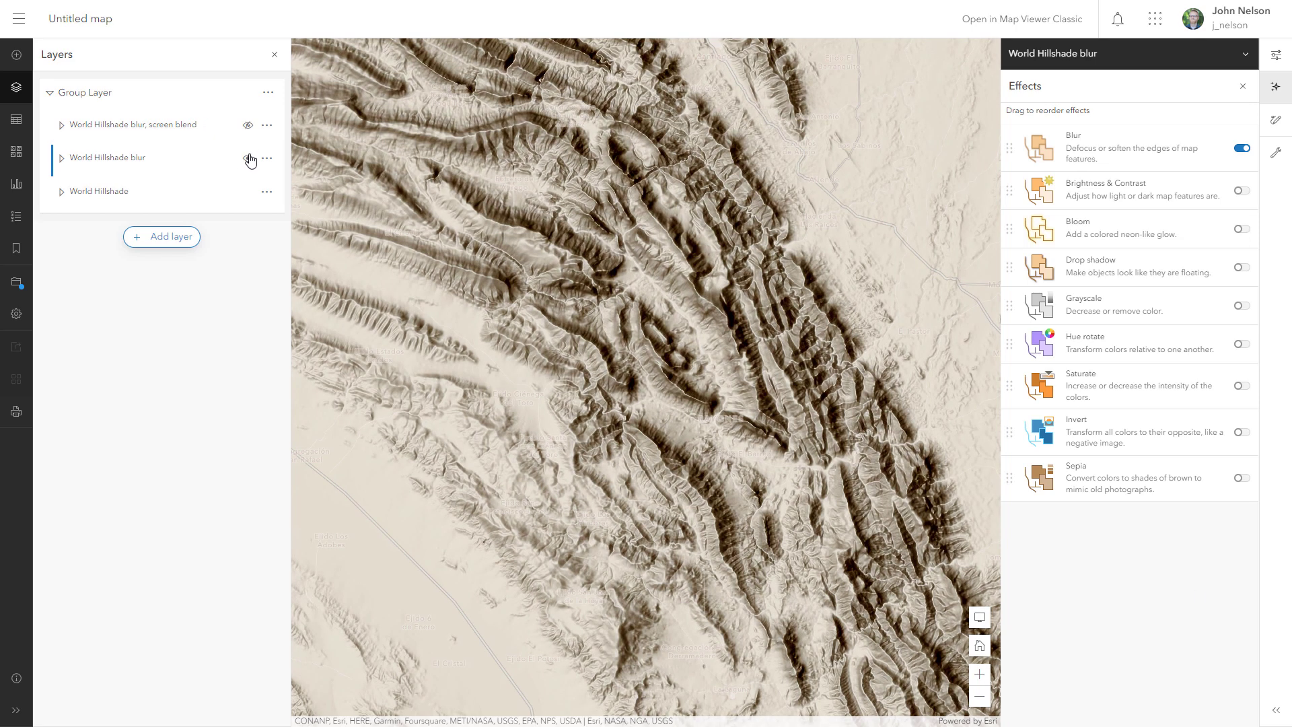
click(248, 159)
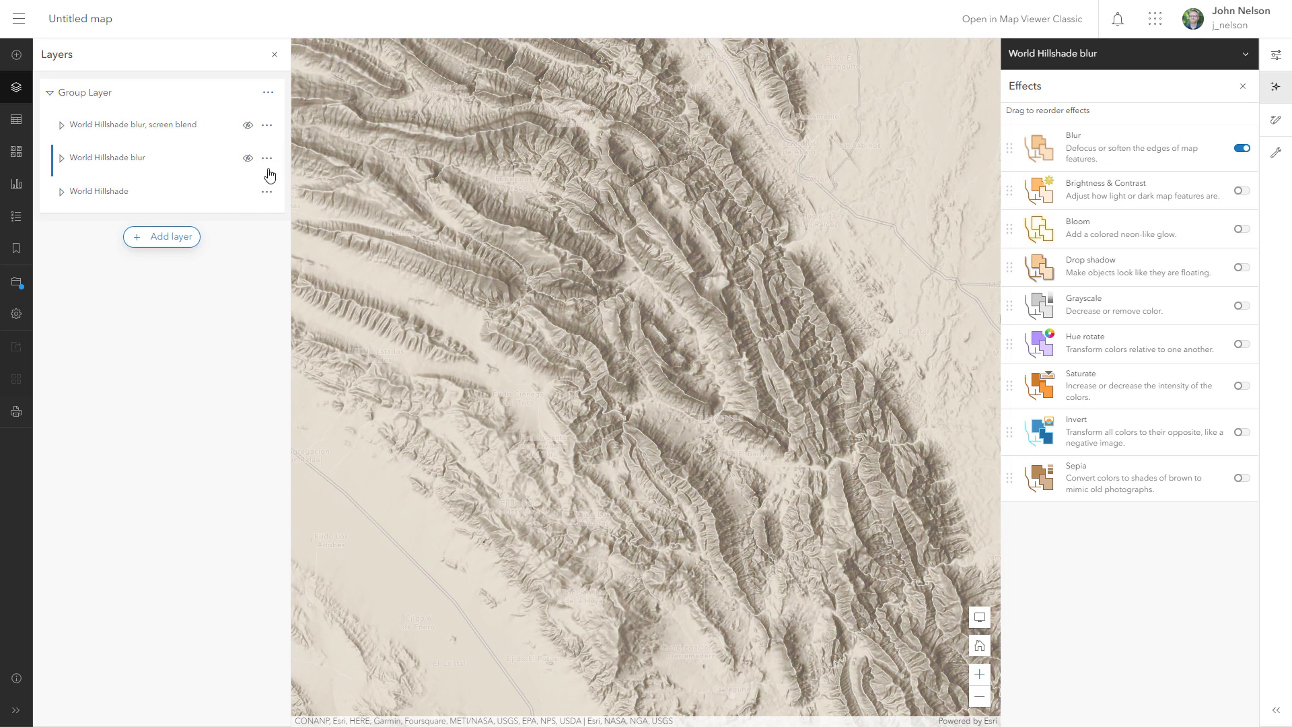
click(243, 165)
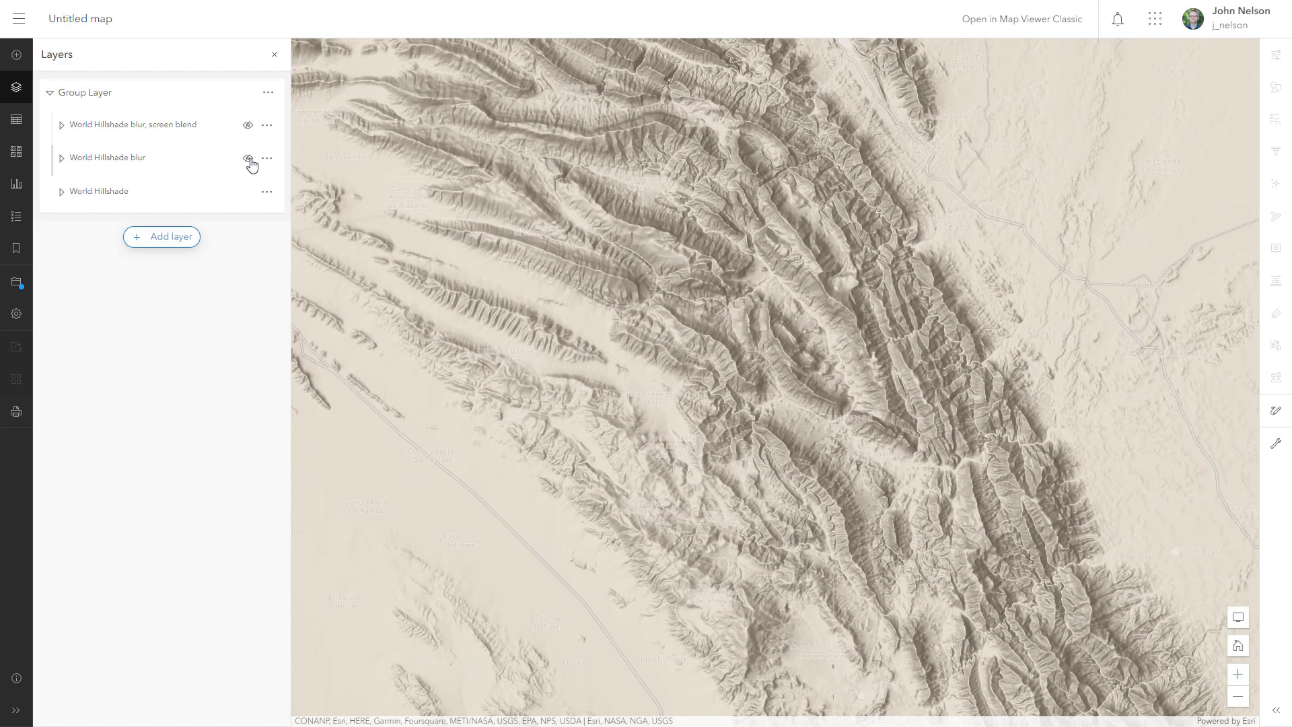
click(248, 160)
click(248, 126)
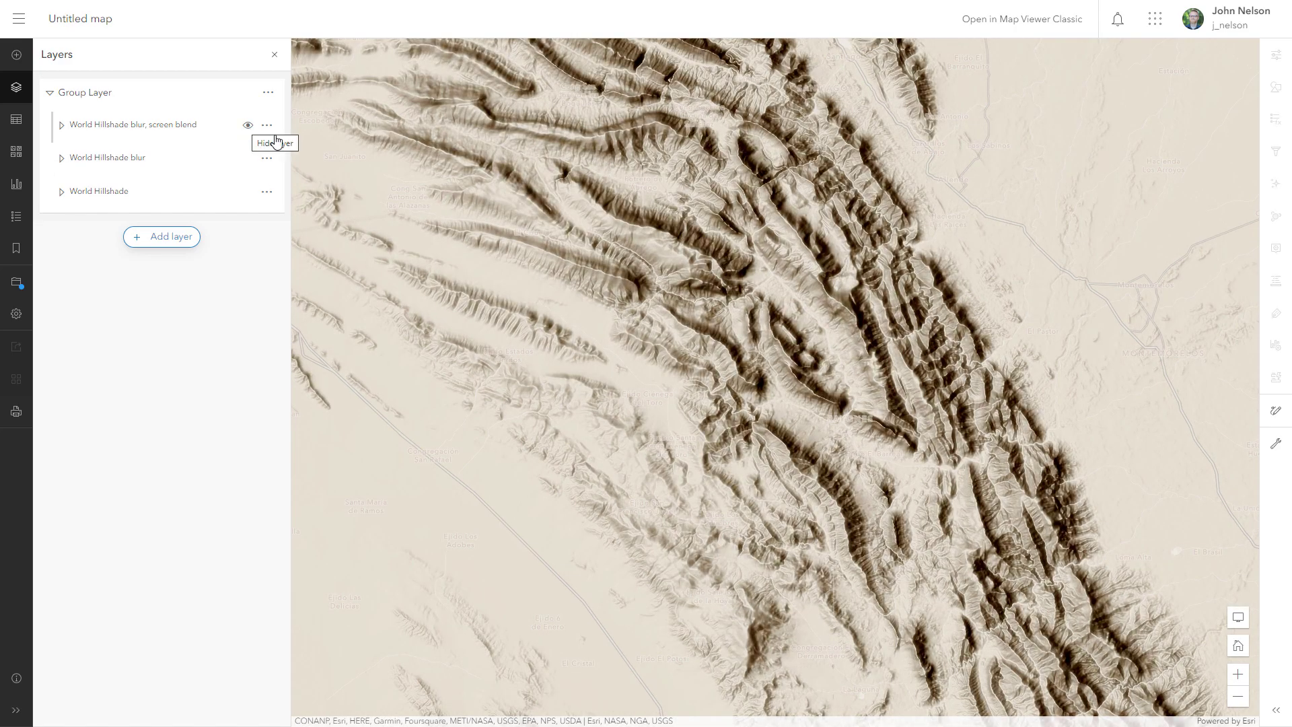